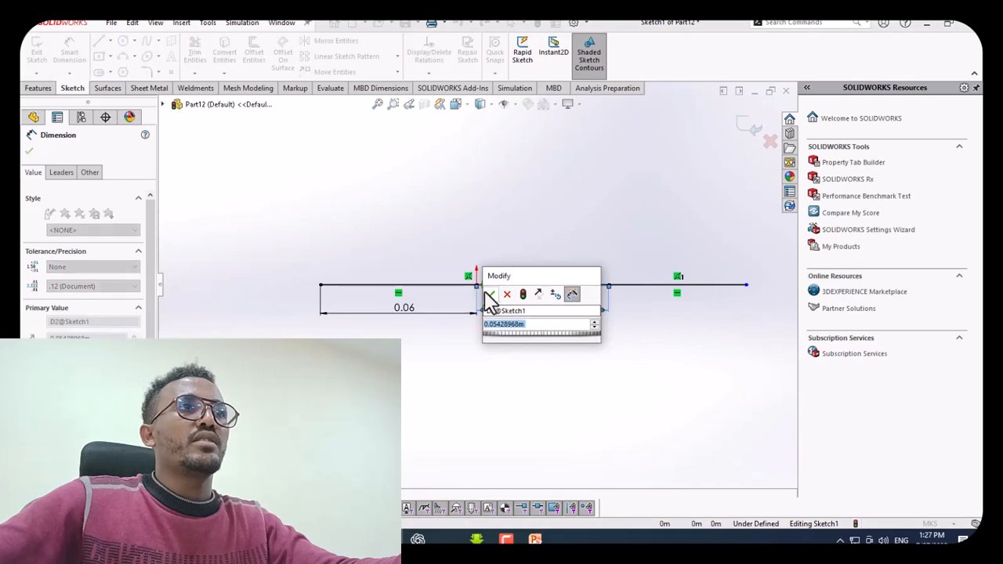
Dimension the length of the third line segment of the beam sketch
left_click(682, 285)
left_click(678, 321)
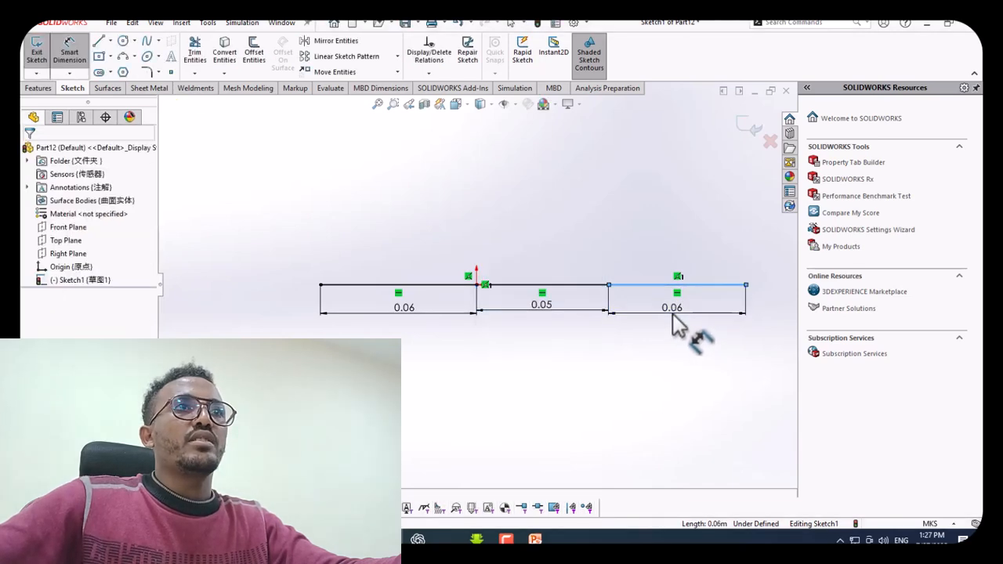
key("Return")
Check the span lengths in the PowerPoint beam diagram and set the first and middle line segments in SOLIDWORKS to 2 m each
left_click(535, 538)
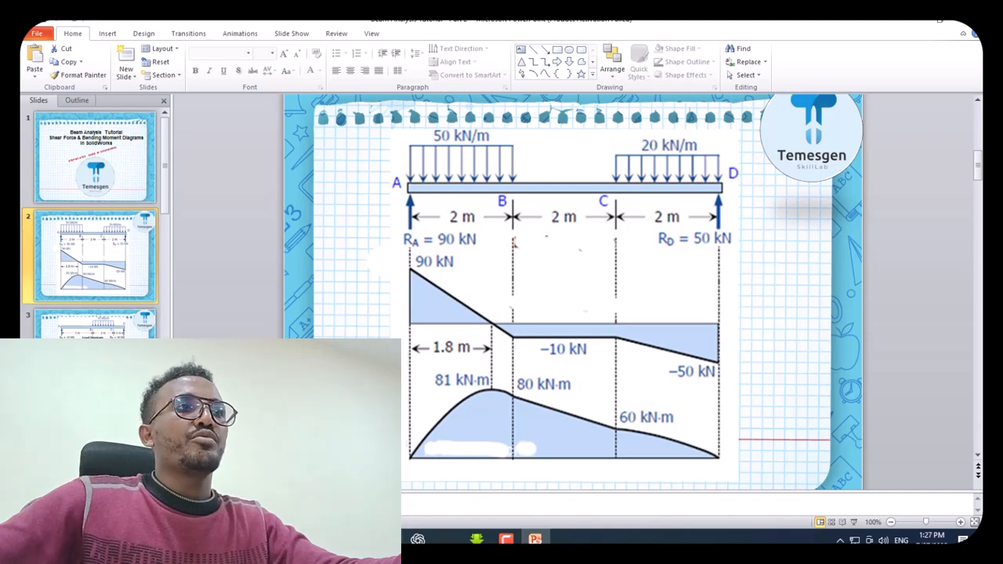
key("alt+Tab")
double_click(405, 317)
type("2")
key("Return")
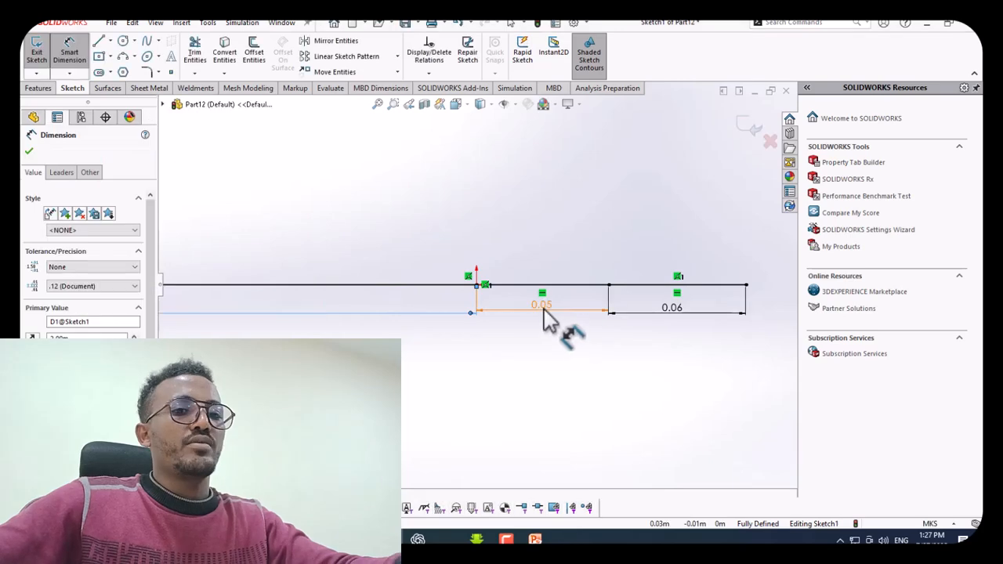
double_click(546, 313)
type("2")
key("Return")
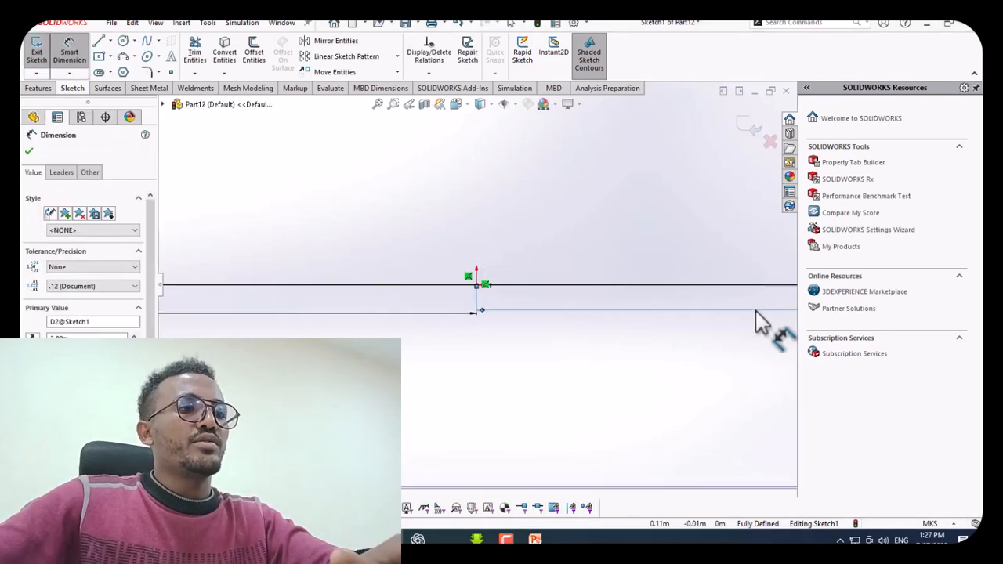
Set the third line segment's length to 2 m and exit the sketch
key("f")
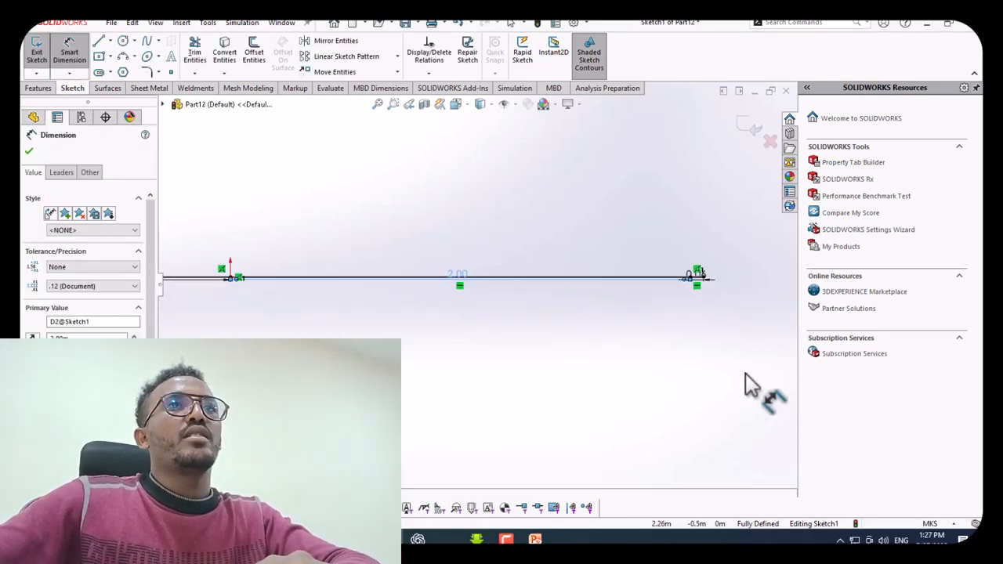
scroll(629, 287, "down", 8)
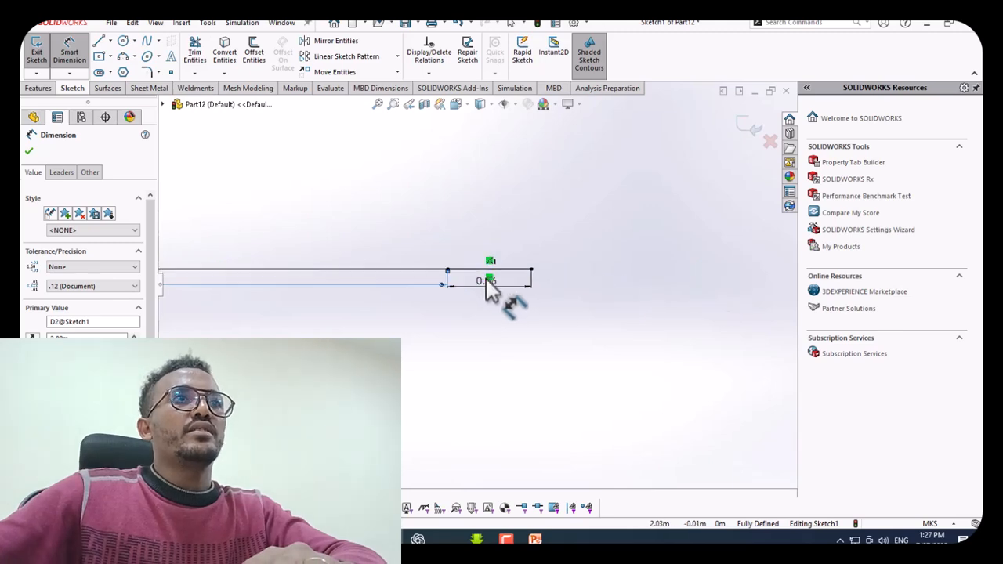
double_click(486, 282)
type("0.05")
key("Return")
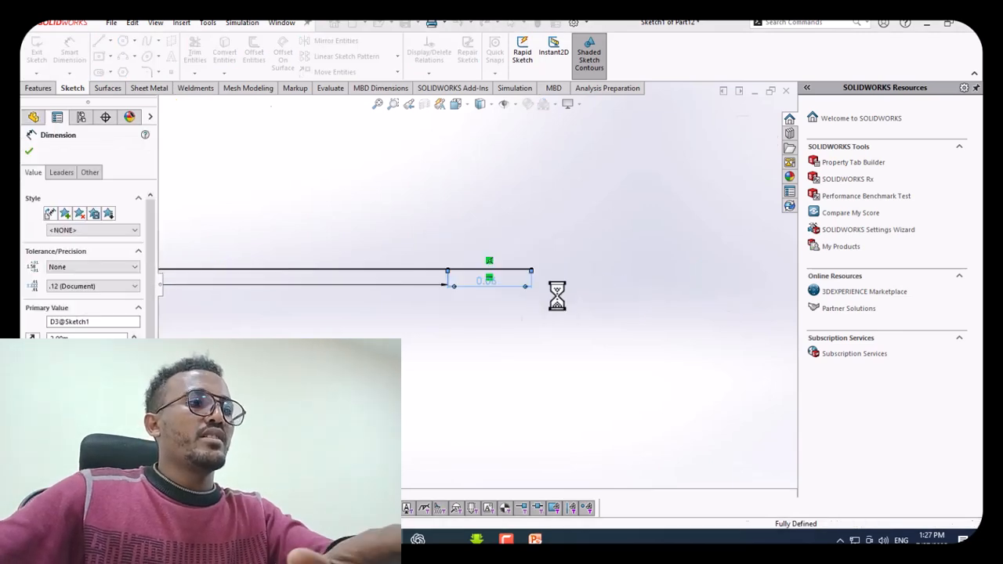
key("f")
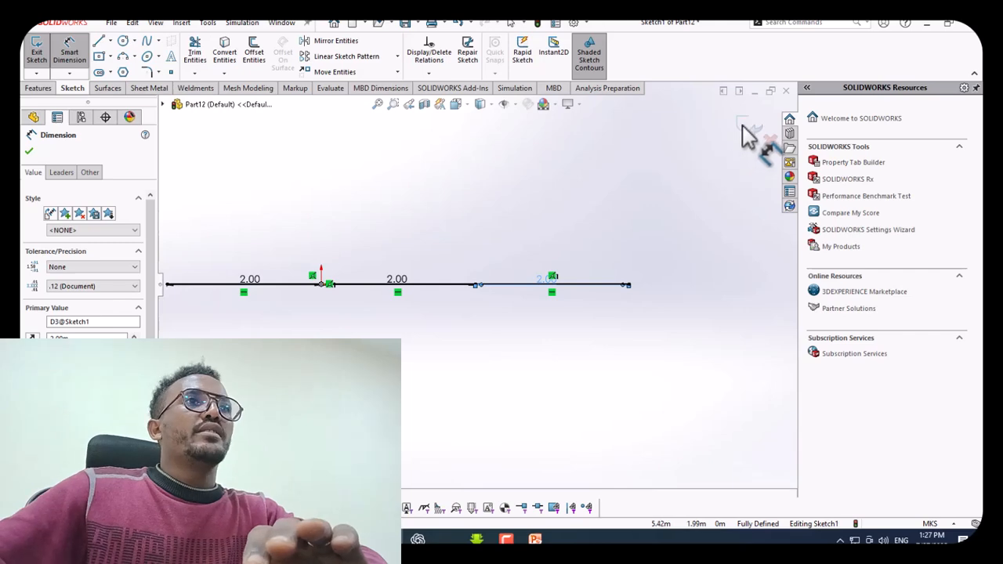
left_click(744, 129)
left_click(744, 130)
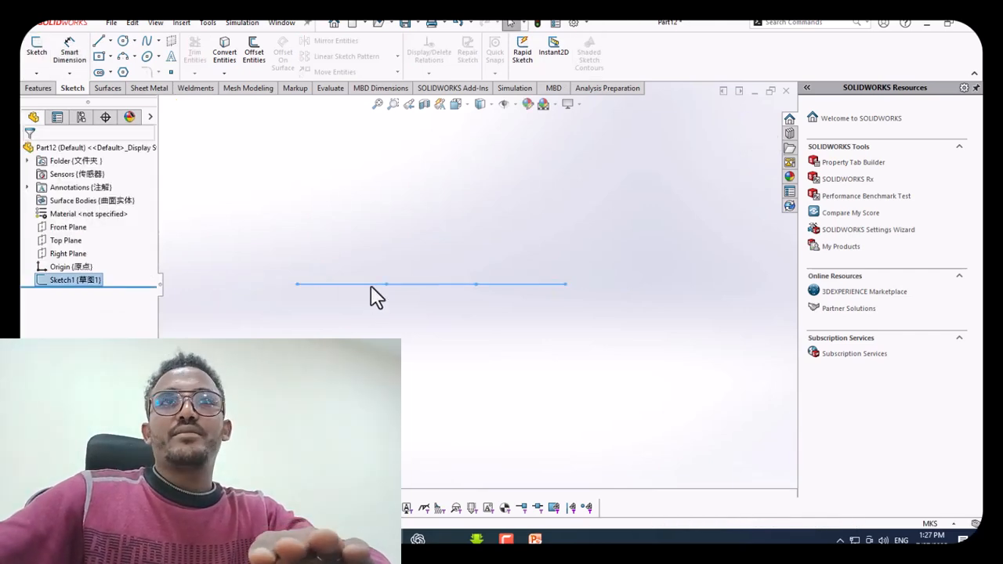
left_click(347, 269)
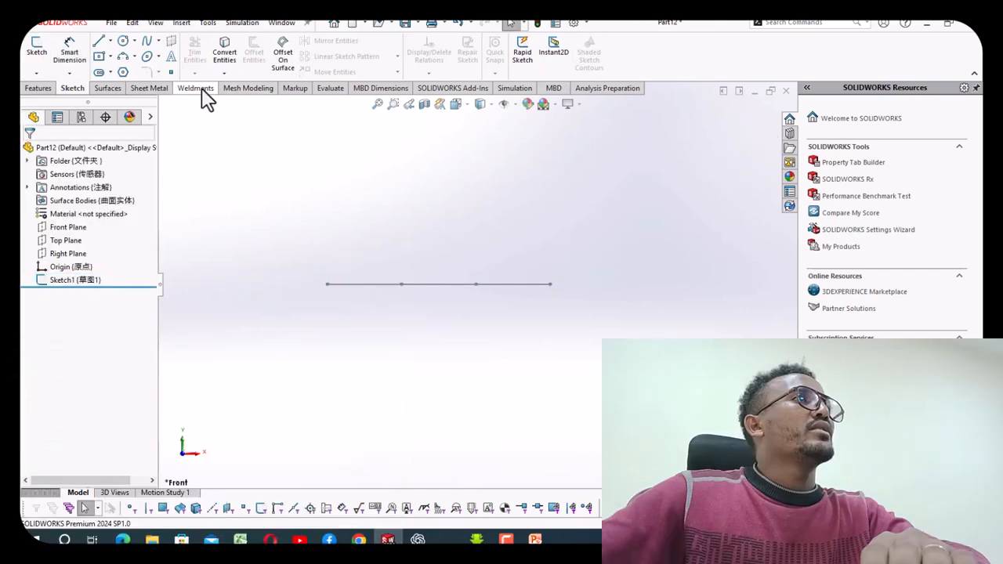
Create an ISO rectangular tube structural member, size 50 x 30 x 2.6, along all three sketch lines
left_click(198, 89)
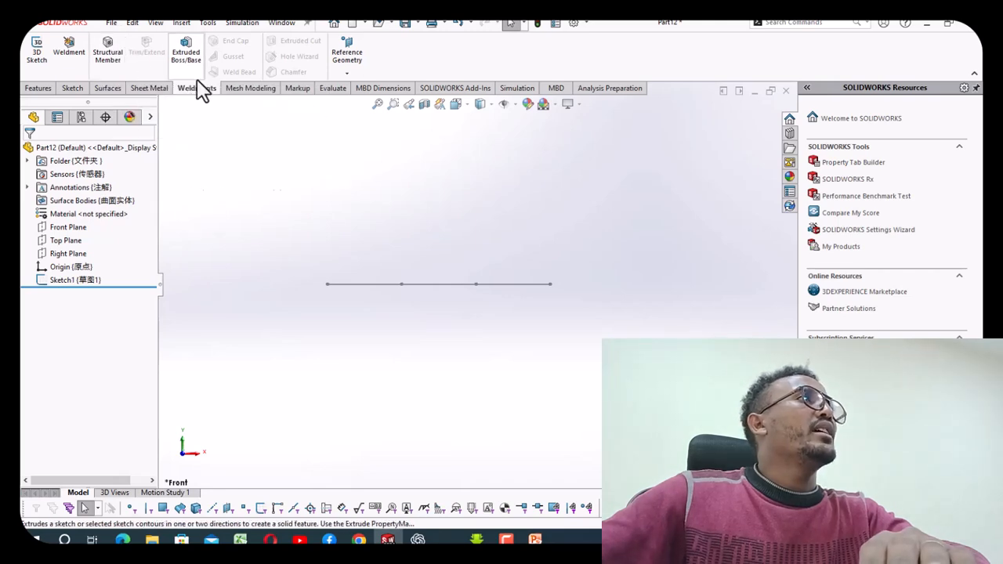
right_click(505, 56)
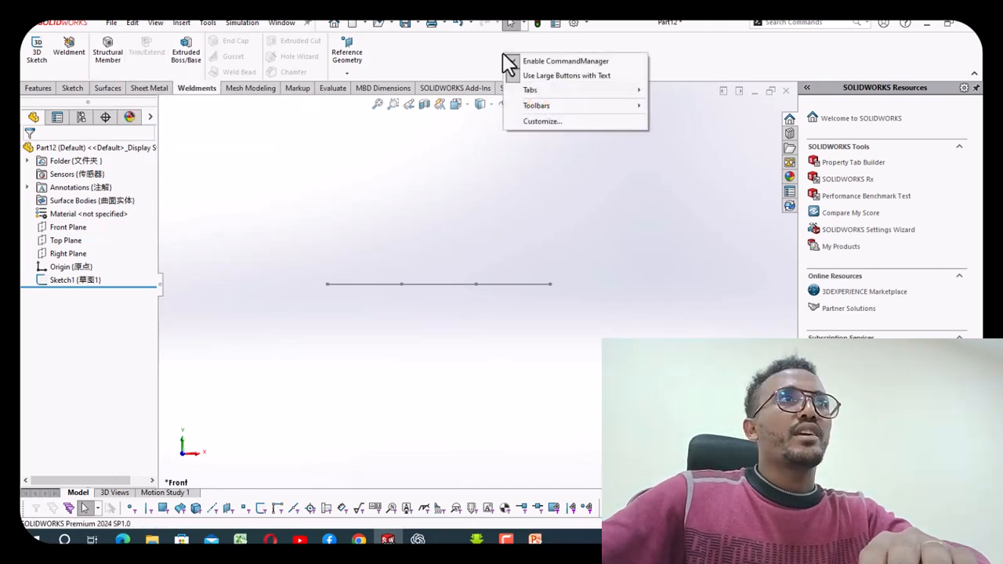
mouse_move(555, 96)
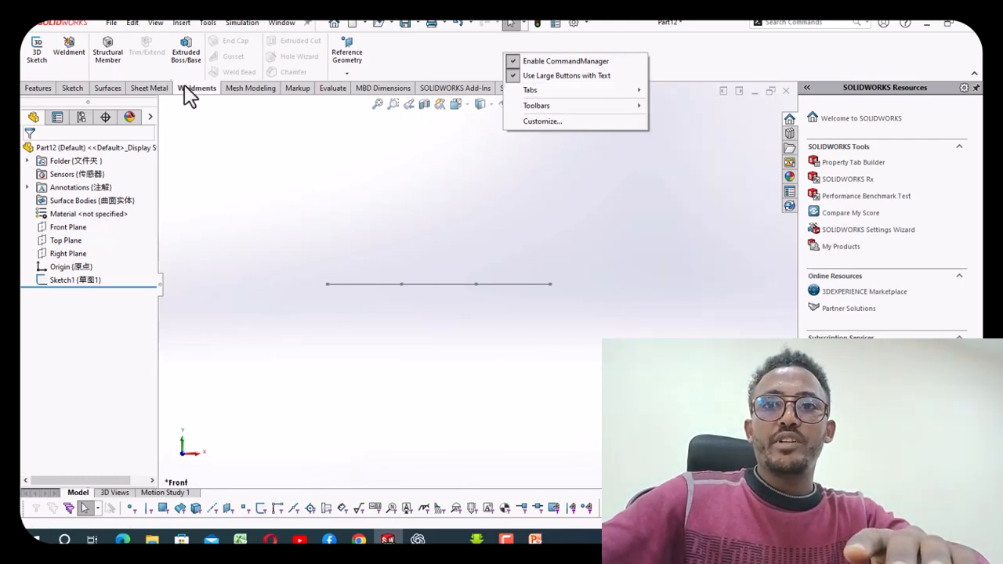
left_click(110, 62)
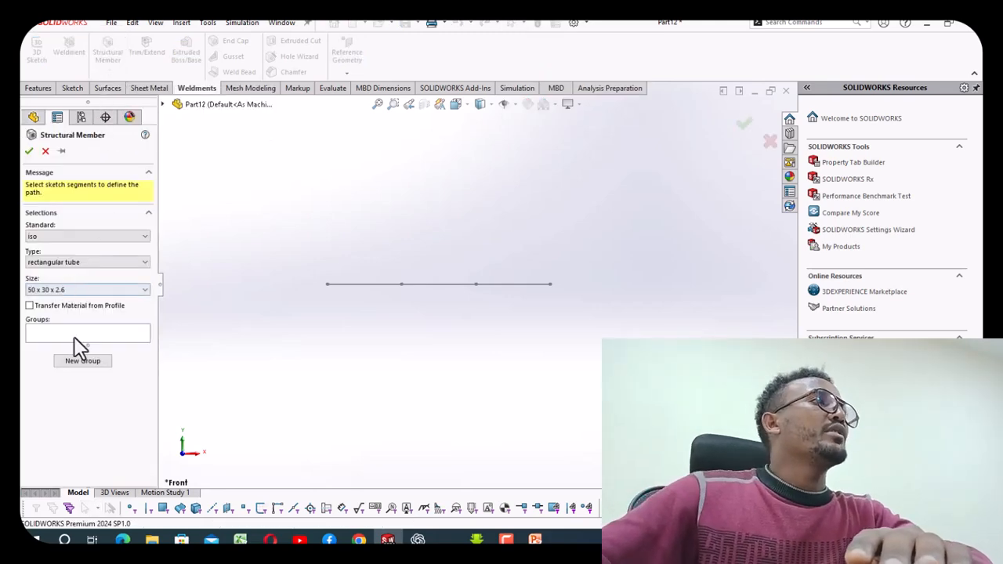
left_click(82, 361)
mouse_move(291, 257)
left_mouse_down()
mouse_move(593, 336)
mouse_move(639, 332)
left_mouse_up()
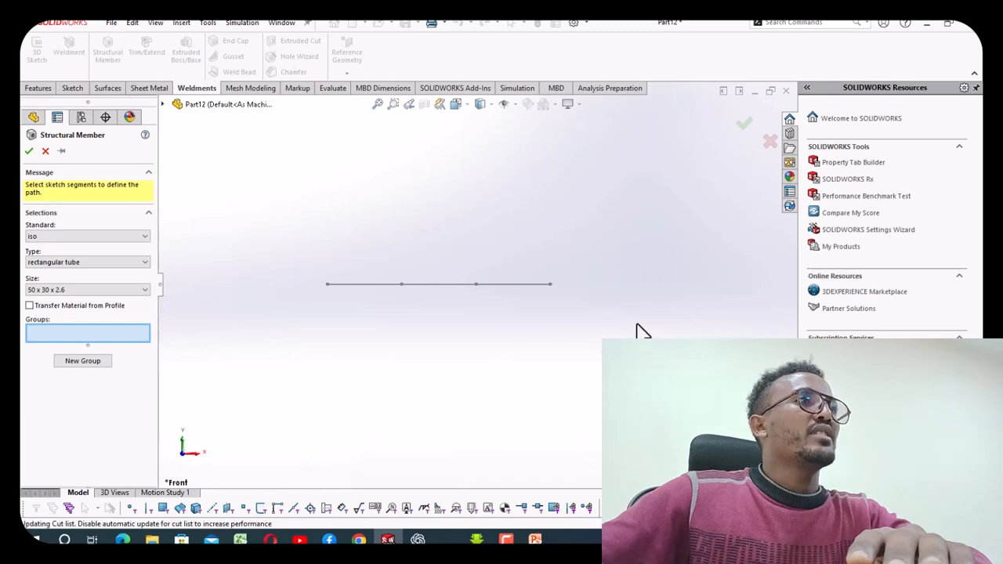
left_click(29, 150)
middle_click_drag(344, 304, 411, 302)
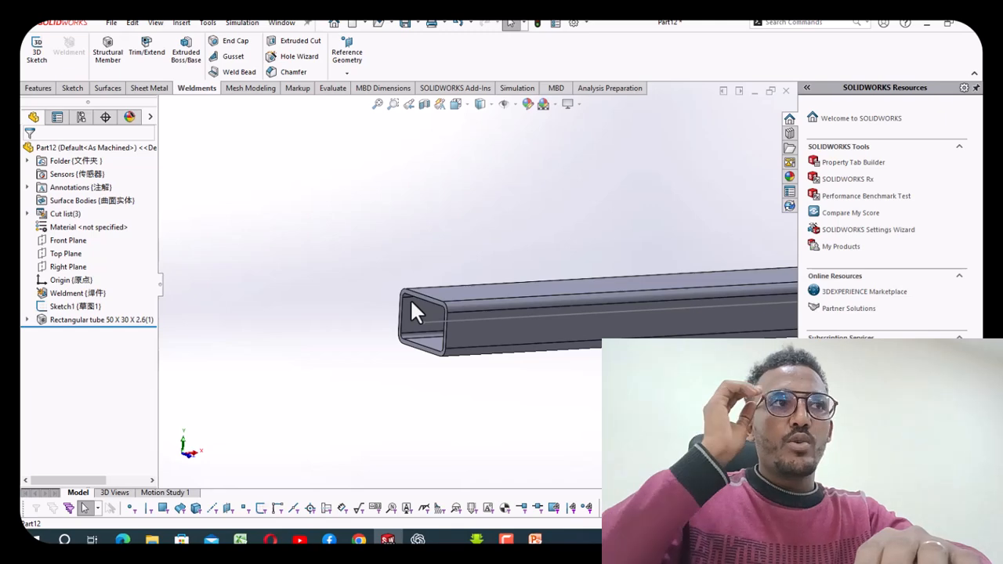
Edit the rectangular tube's profile sketch and delete all of its geometry
left_click(27, 320)
left_click(82, 347)
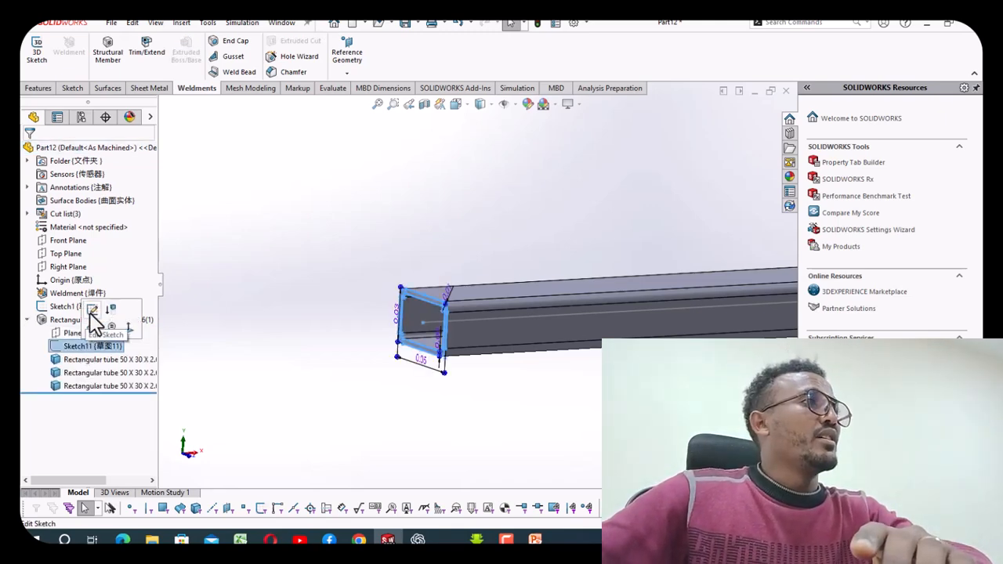
left_click(92, 311)
left_click_drag(378, 166, 616, 443)
key("Delete")
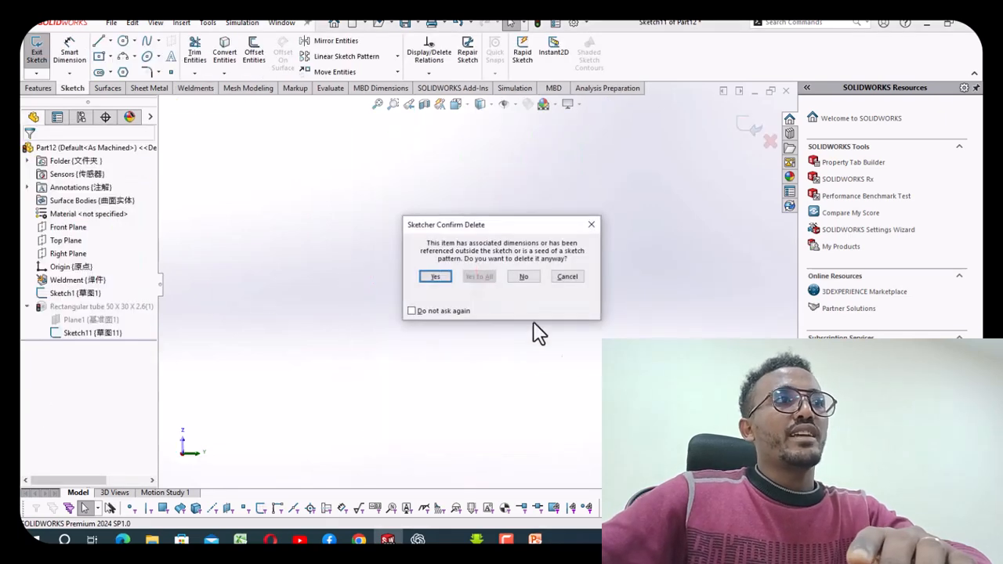
left_click(436, 276)
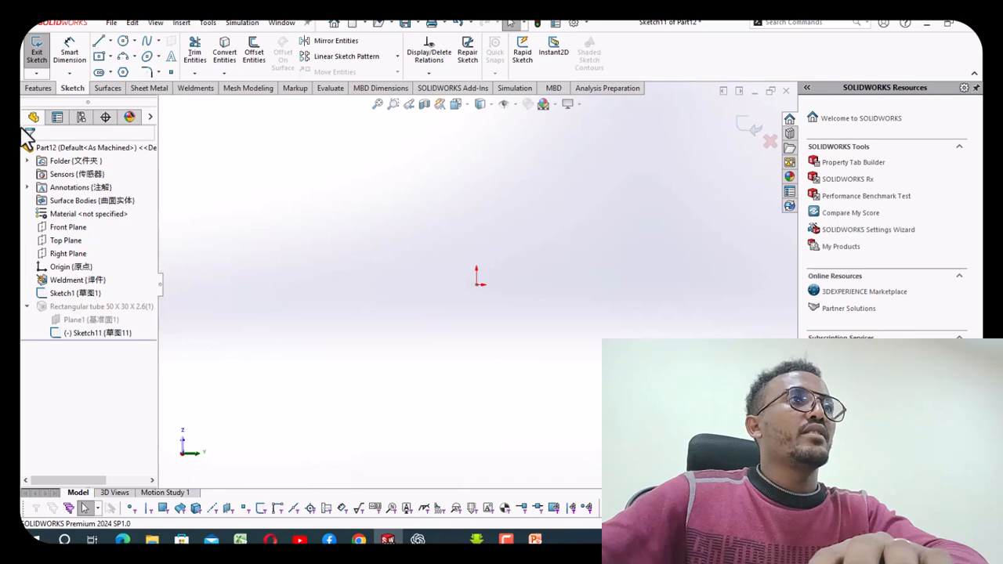
Sketch a center rectangle at the origin, about 0.01 m wide and 0.03 m high, and exit the profile sketch
left_click(99, 57)
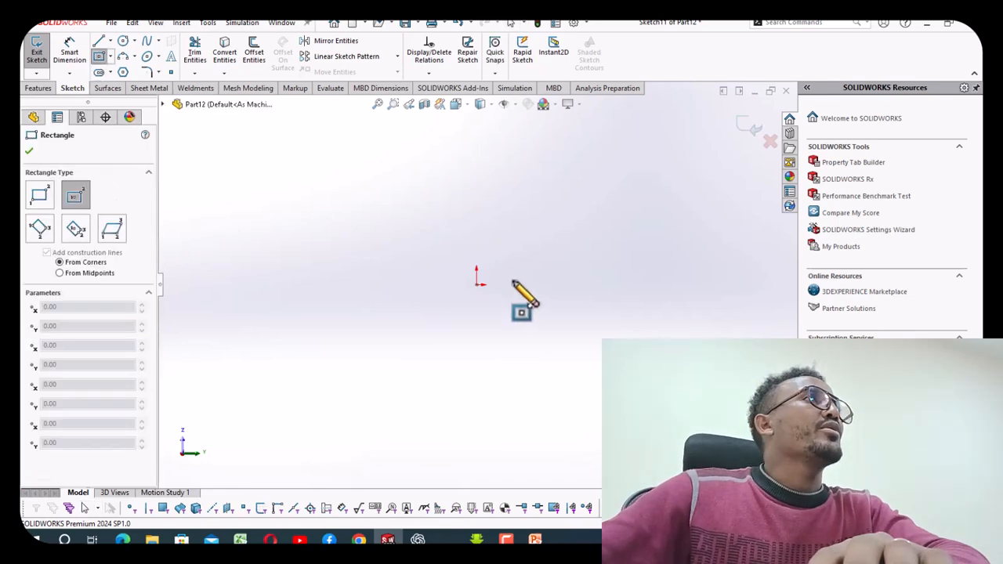
left_click(495, 329)
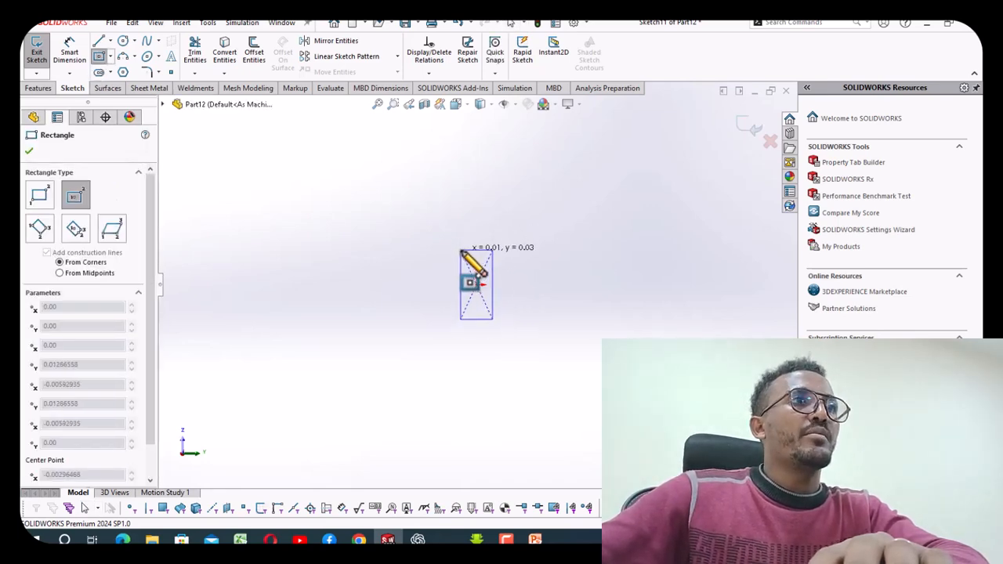
left_click(457, 248)
right_click(460, 251)
left_click(473, 257)
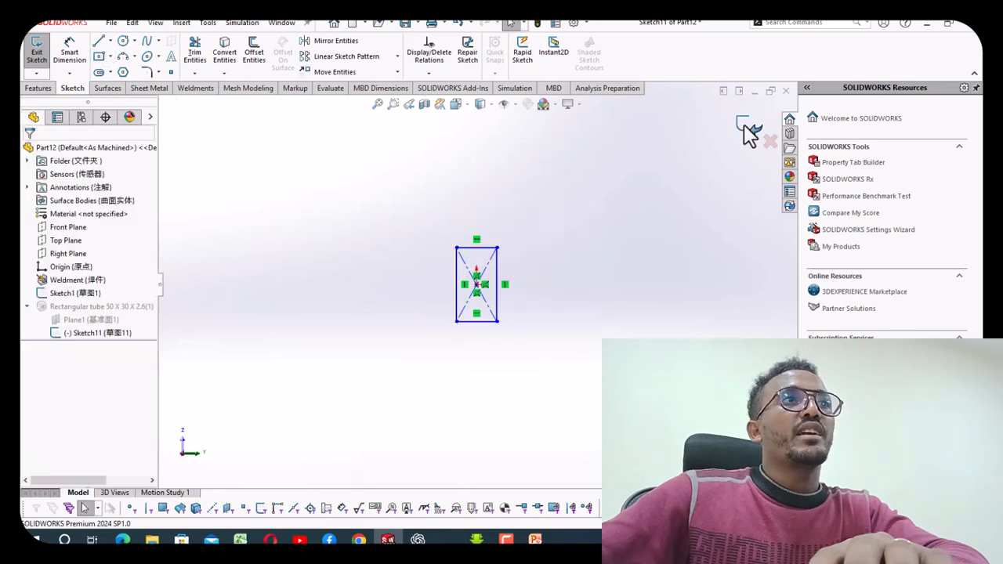
left_click(749, 127)
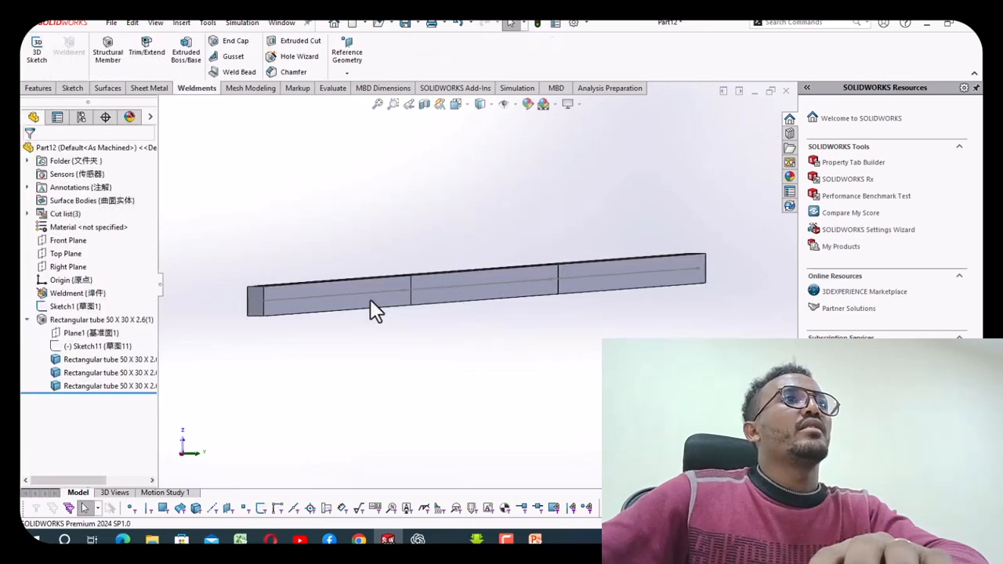
Edit the rectangular tube structural member and set the profile's rotation angle to 90 degrees
middle_click_drag(433, 301, 429, 300)
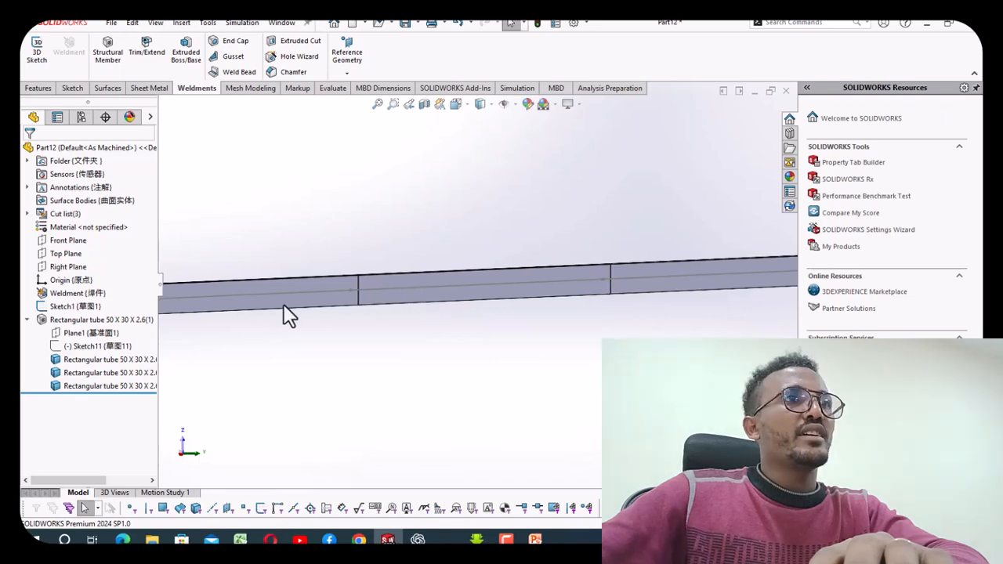
scroll(336, 299, "up", 2)
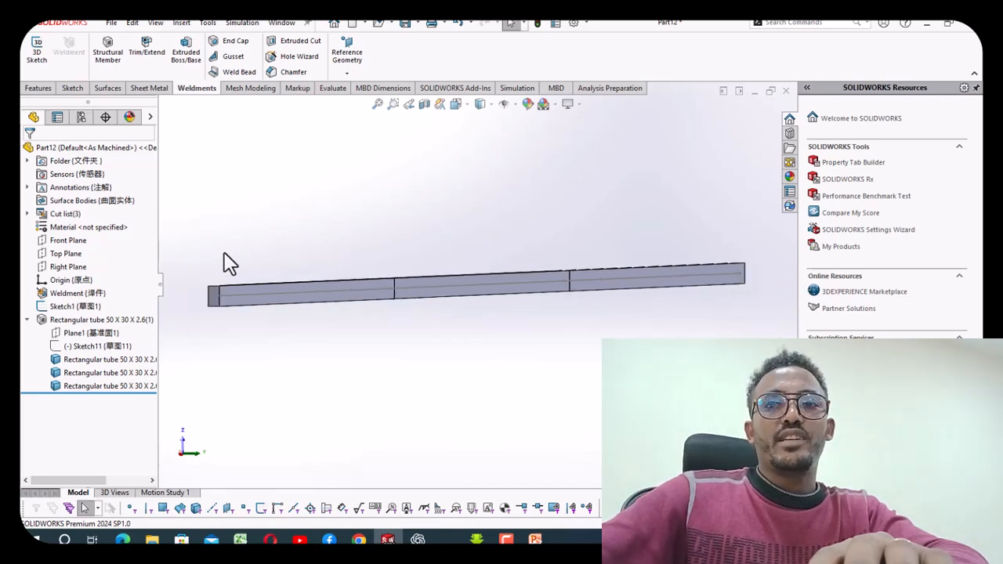
scroll(270, 318, "down", 4)
mouse_move(344, 286)
middle_mouse_down()
mouse_move(339, 300)
mouse_move(335, 291)
middle_mouse_up()
left_click(425, 258)
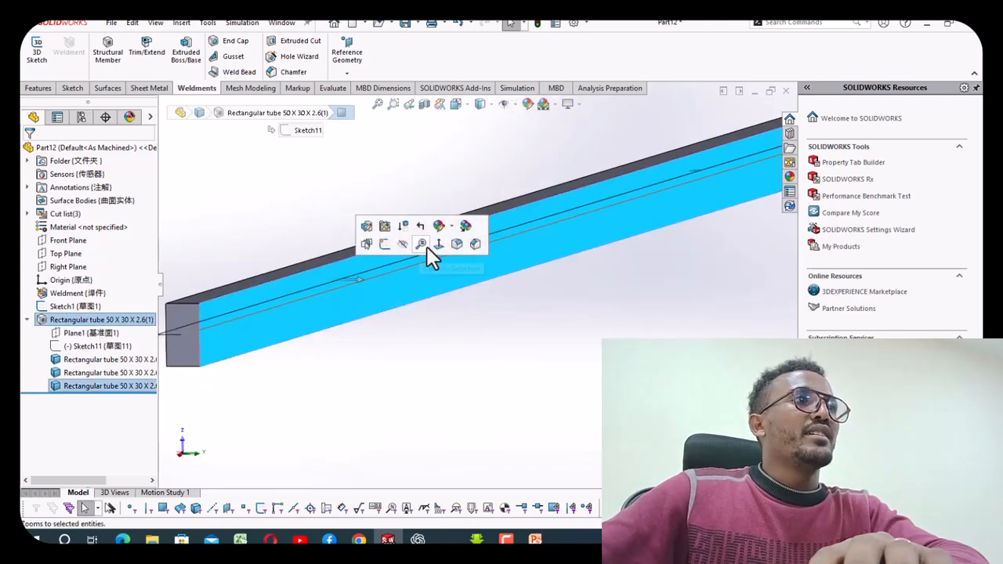
left_click(437, 246)
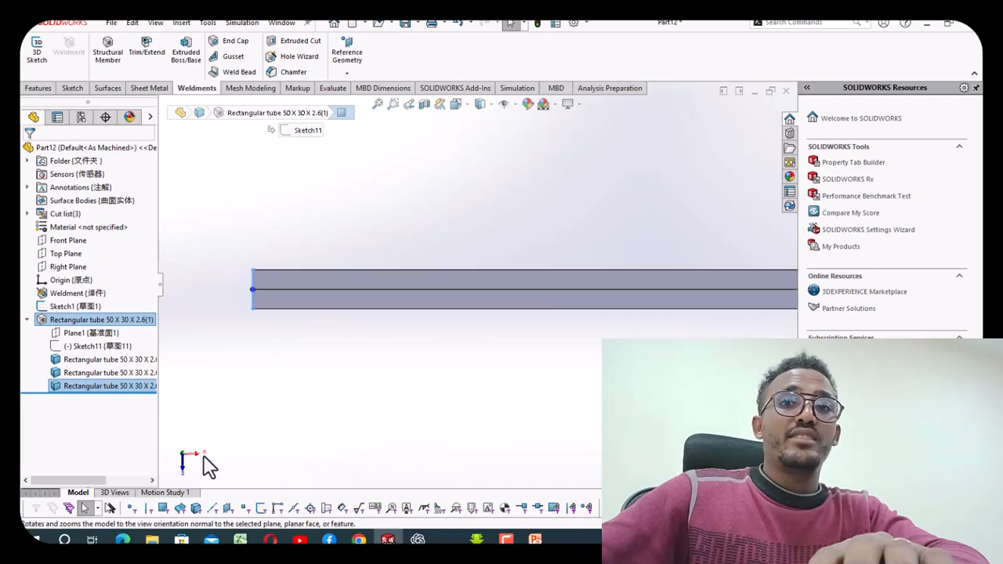
right_click(69, 322)
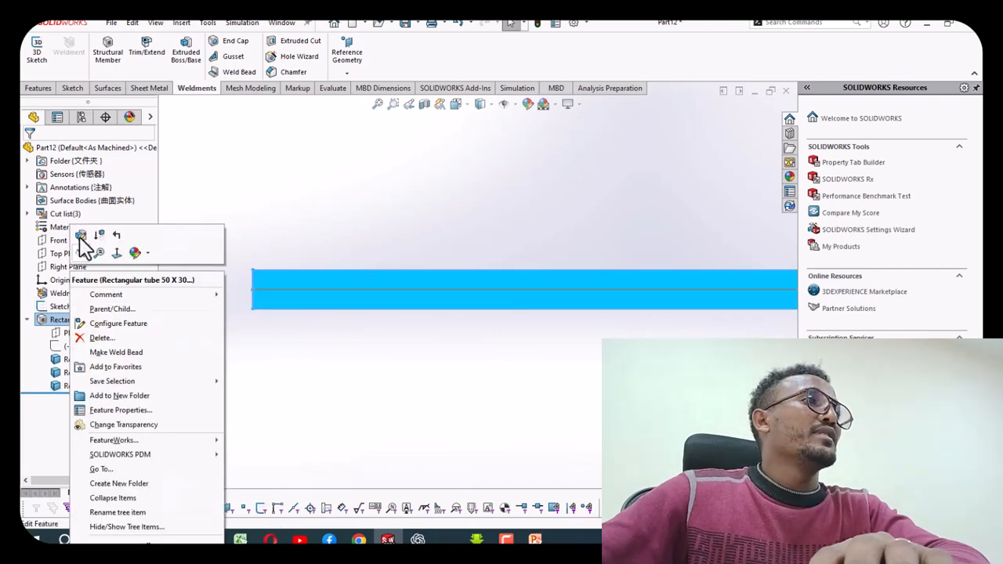
left_click(81, 237)
left_click_drag(152, 290, 142, 431)
left_click(76, 332)
type("90")
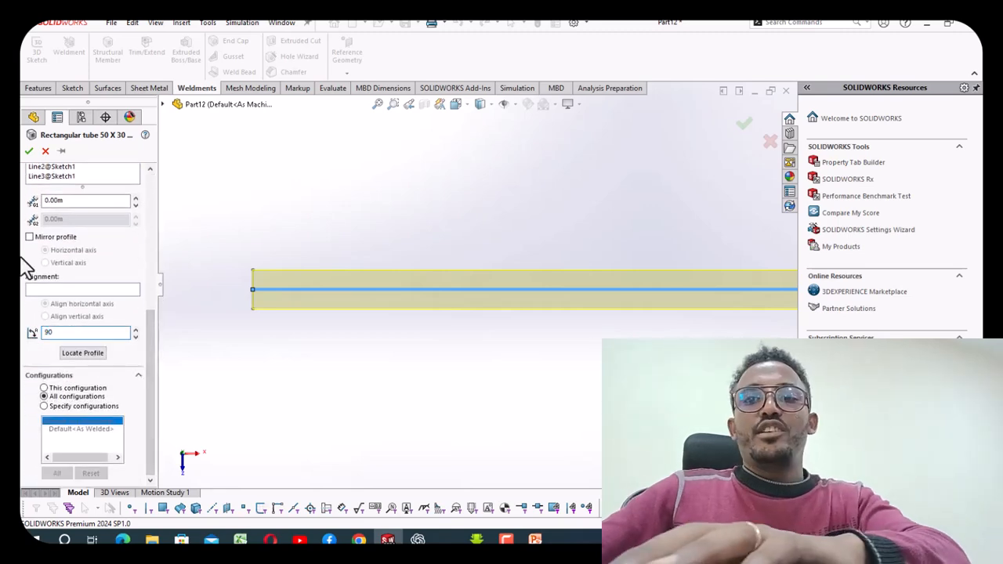
key("Return")
left_click(28, 151)
Inspect the rotated beam in a tilted view and normal to its wide side face
middle_click_drag(365, 311, 391, 313)
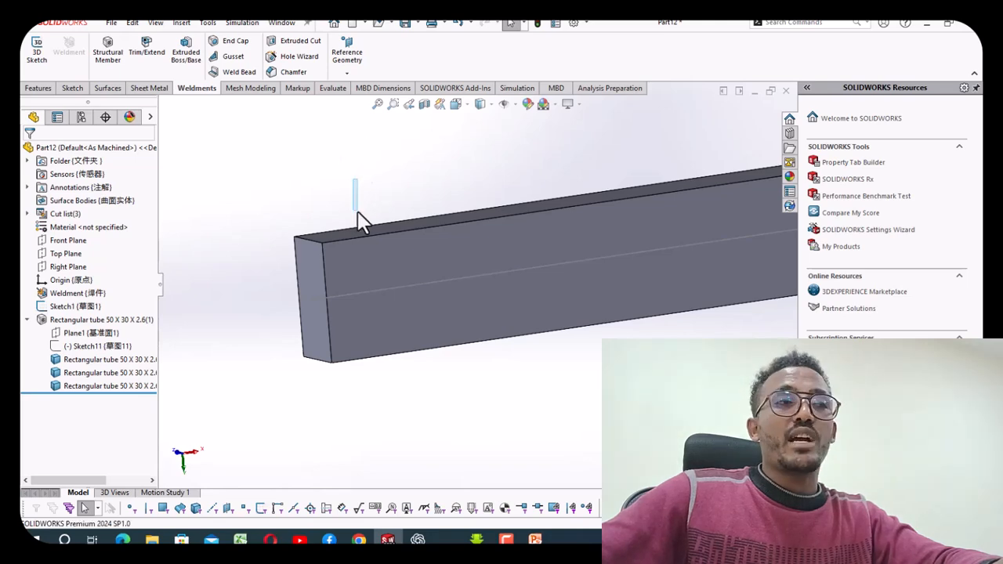
left_click(390, 270)
left_click(501, 231)
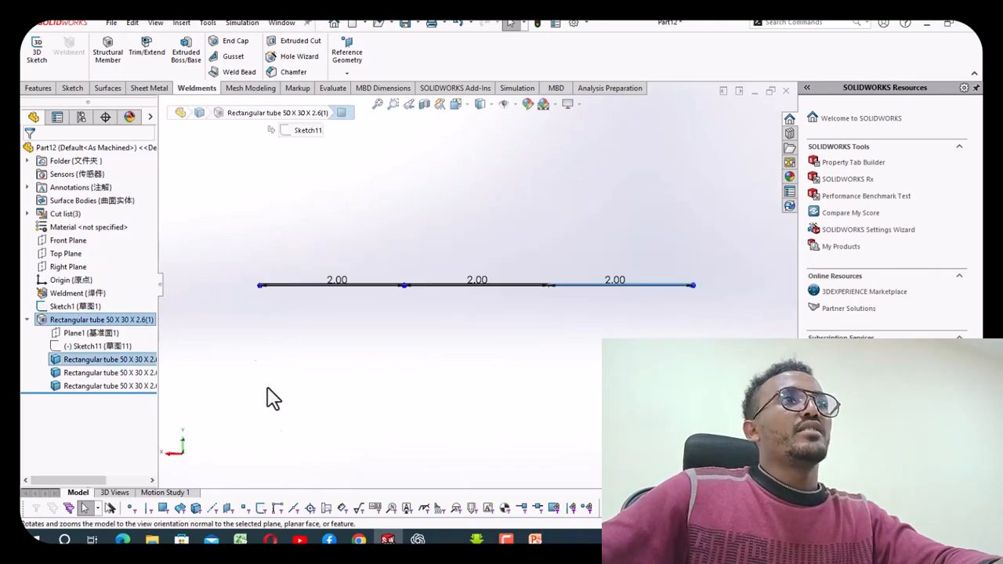
mouse_move(186, 459)
middle_mouse_down()
mouse_move(343, 268)
mouse_move(309, 353)
mouse_move(401, 368)
middle_mouse_up()
scroll(403, 359, "down", 5)
left_click(327, 208)
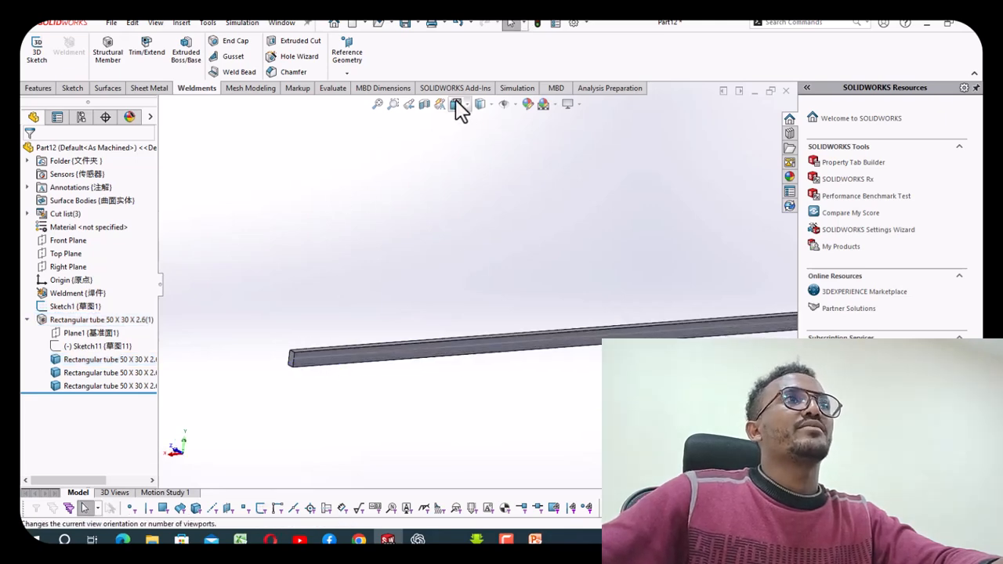
Check the simulation tools and whether the SOLIDWORKS Simulation add-in is enabled
left_click(513, 89)
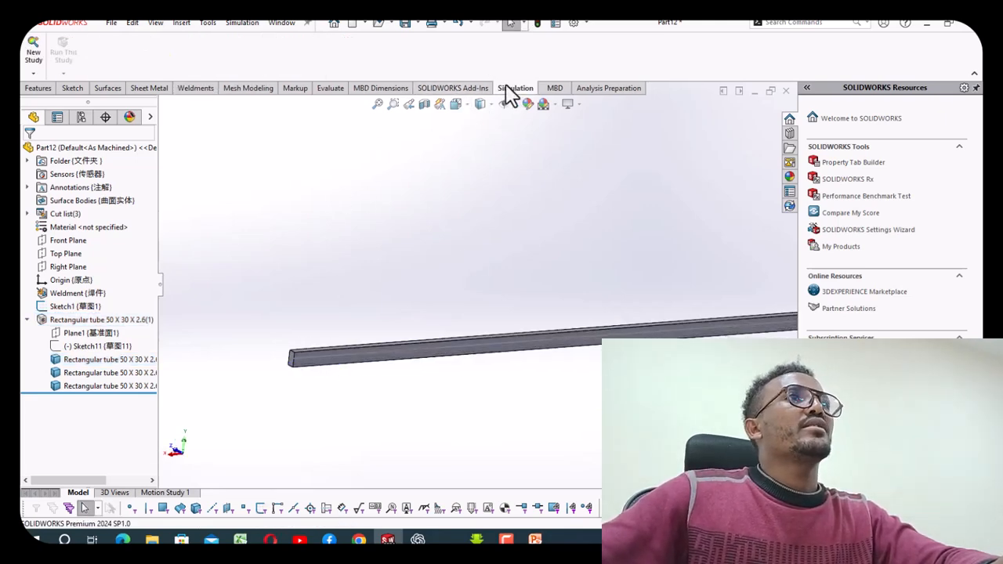
left_click(436, 89)
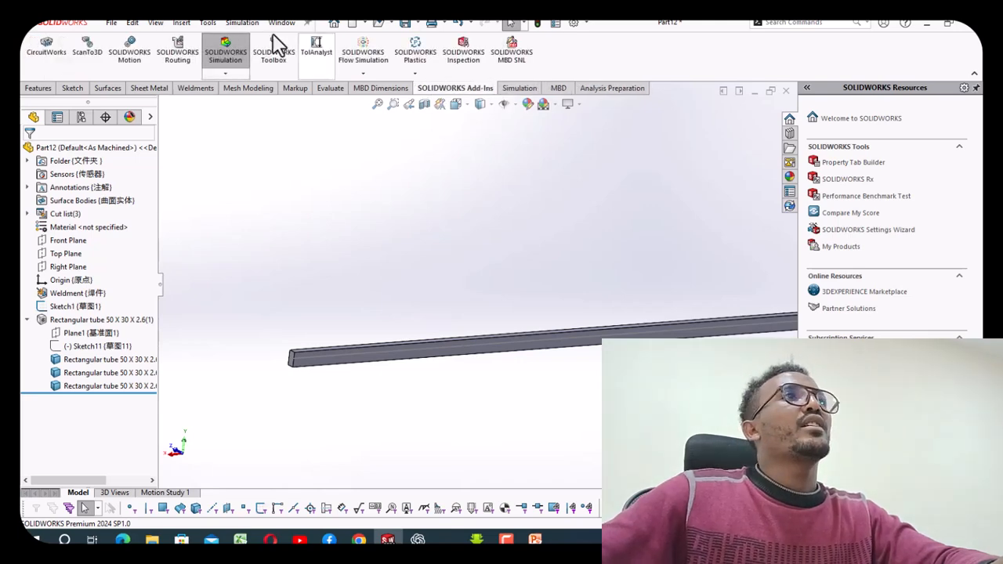
left_click(227, 57)
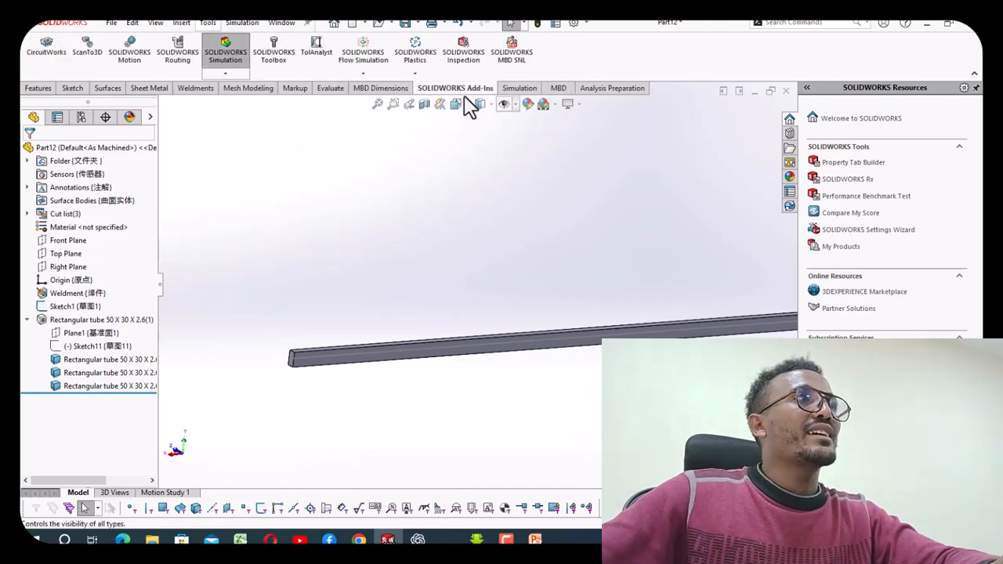
Create a new static simulation study named "Beam Analysis 3"
left_click(531, 91)
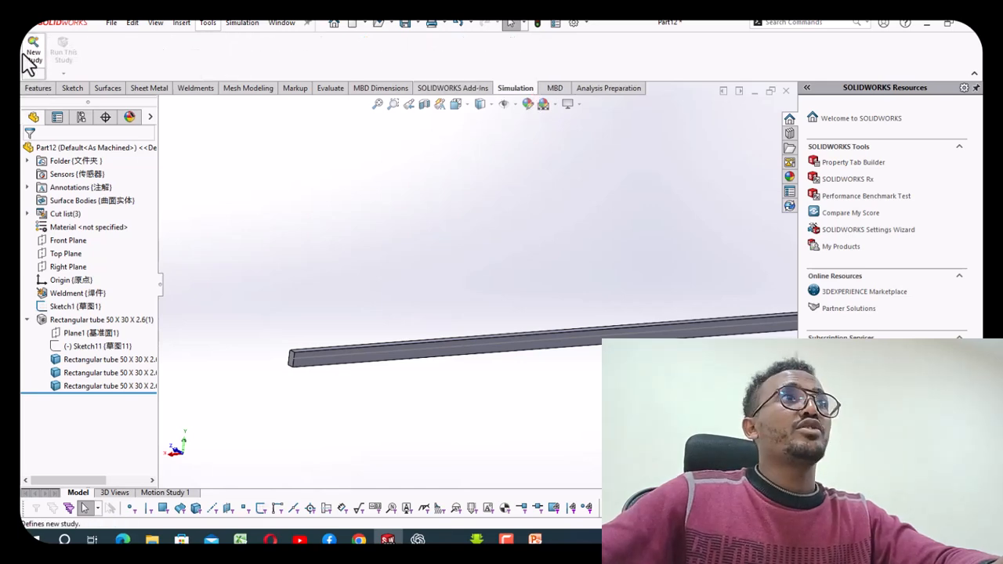
left_click(32, 59)
left_click_drag(89, 231, 23, 235)
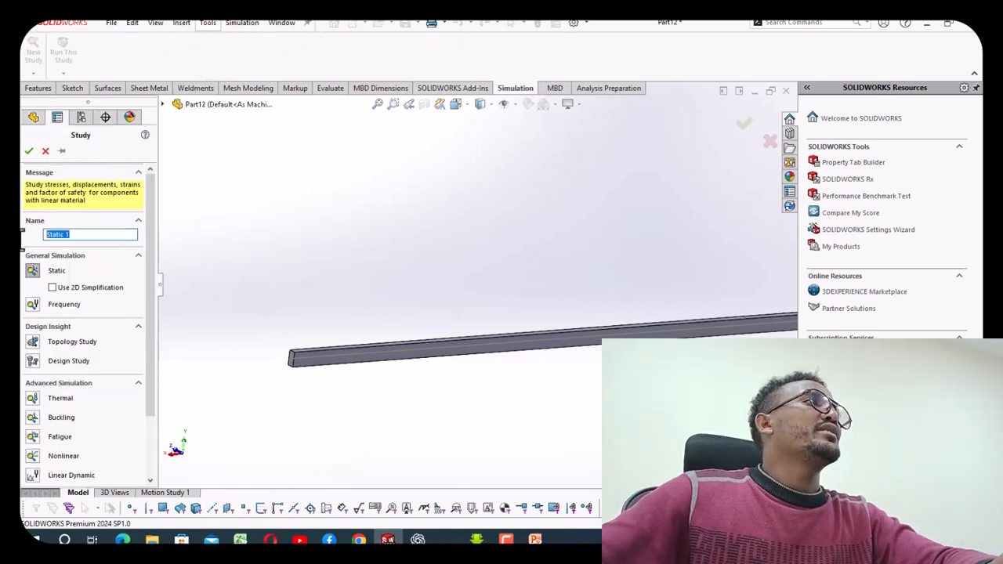
type("Beam Analysis 3")
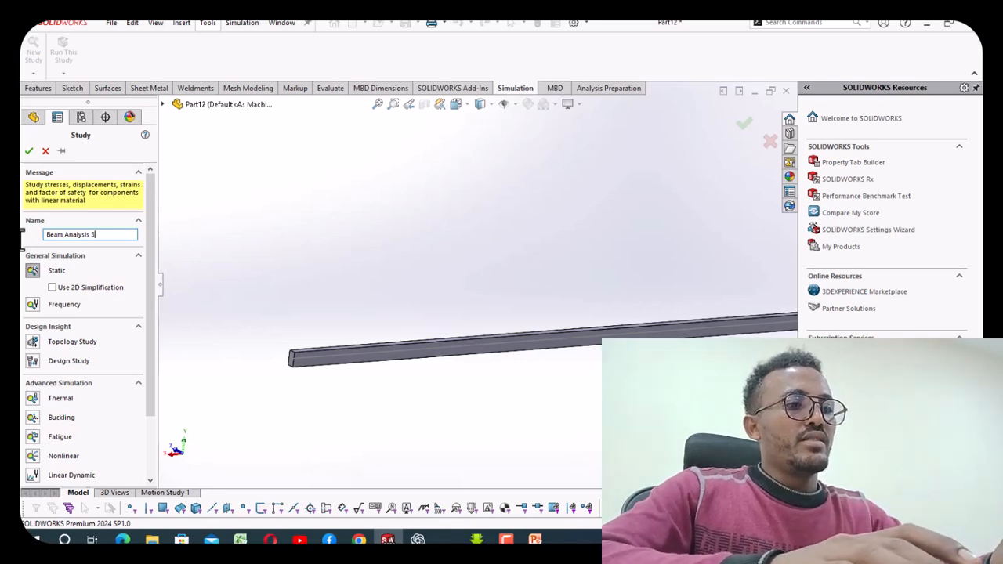
left_click(28, 152)
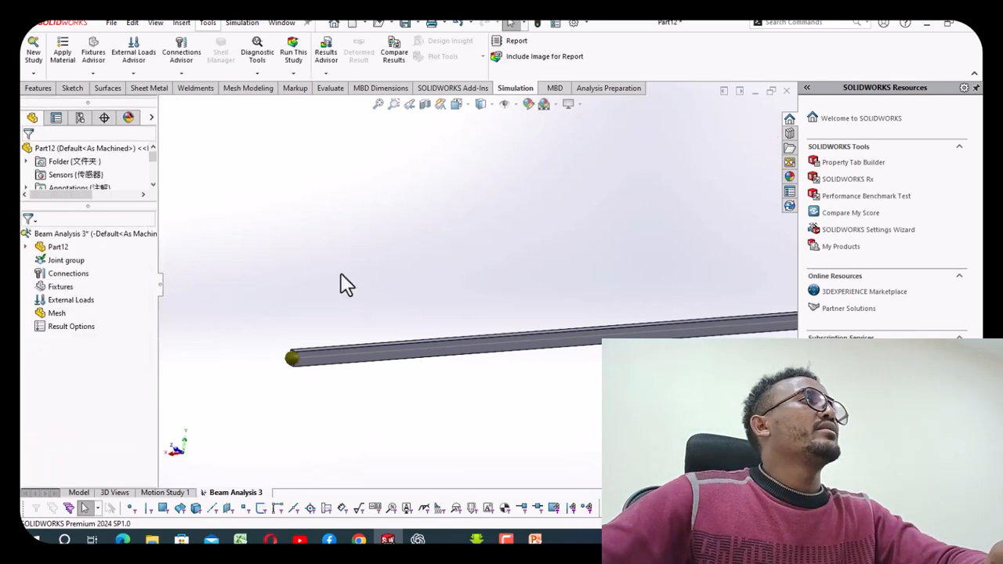
Apply Alloy Steel to all bodies of the part in the study
middle_click_drag(644, 304, 459, 314)
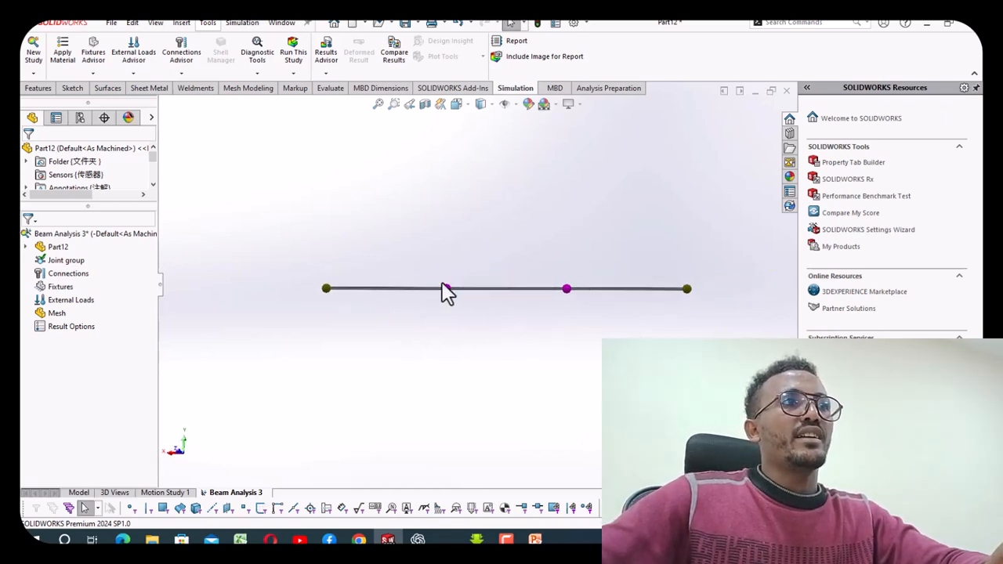
right_click(53, 249)
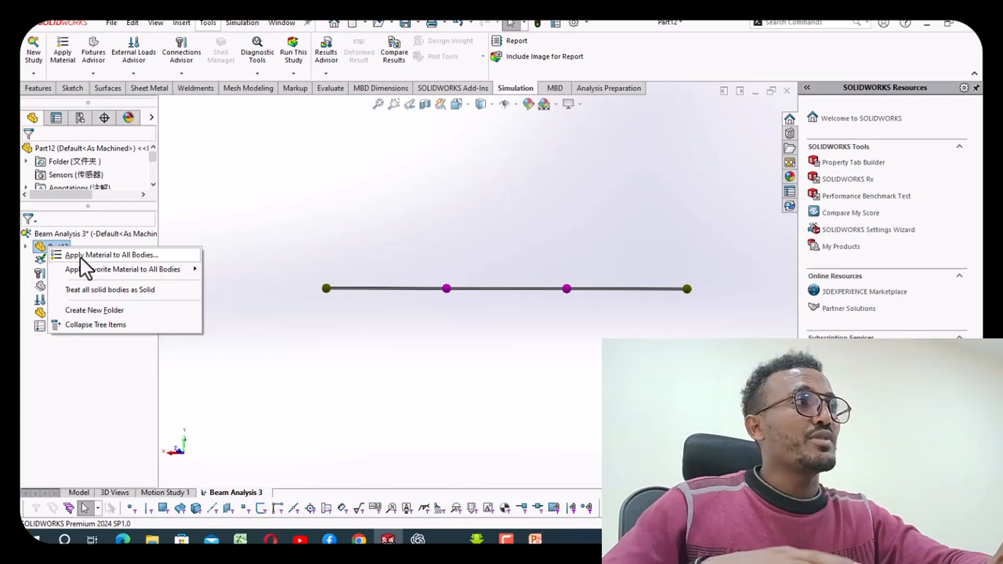
left_click(82, 255)
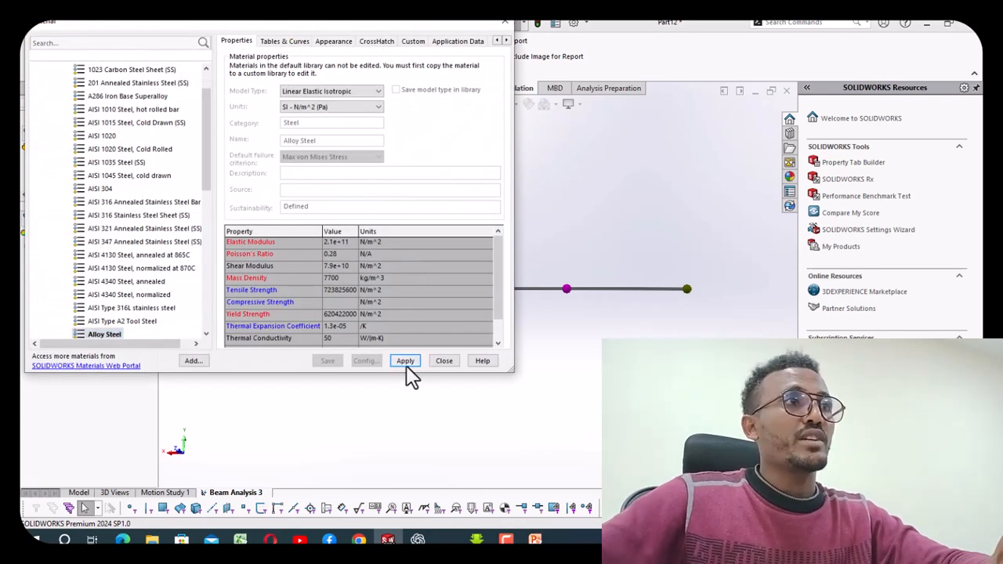
left_click(443, 362)
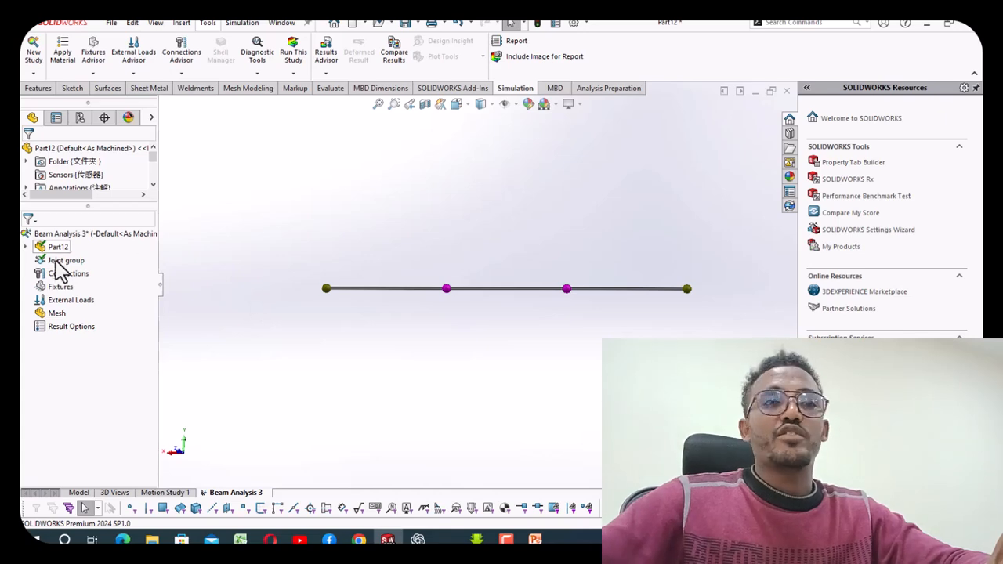
Review the beam type and end connections in the definition of the first solid body in the study's cut list
left_click(25, 247)
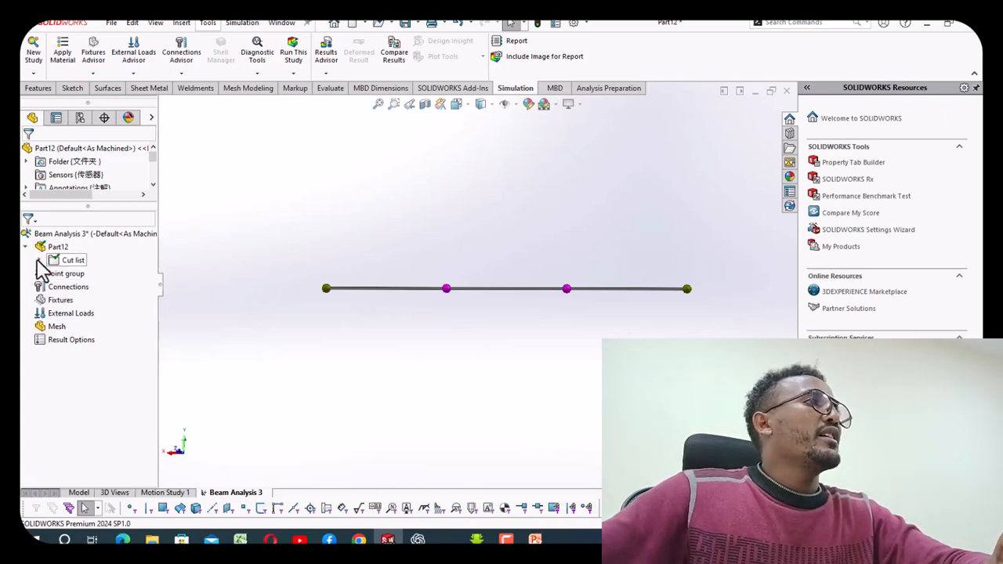
left_click(40, 260)
left_click(53, 273)
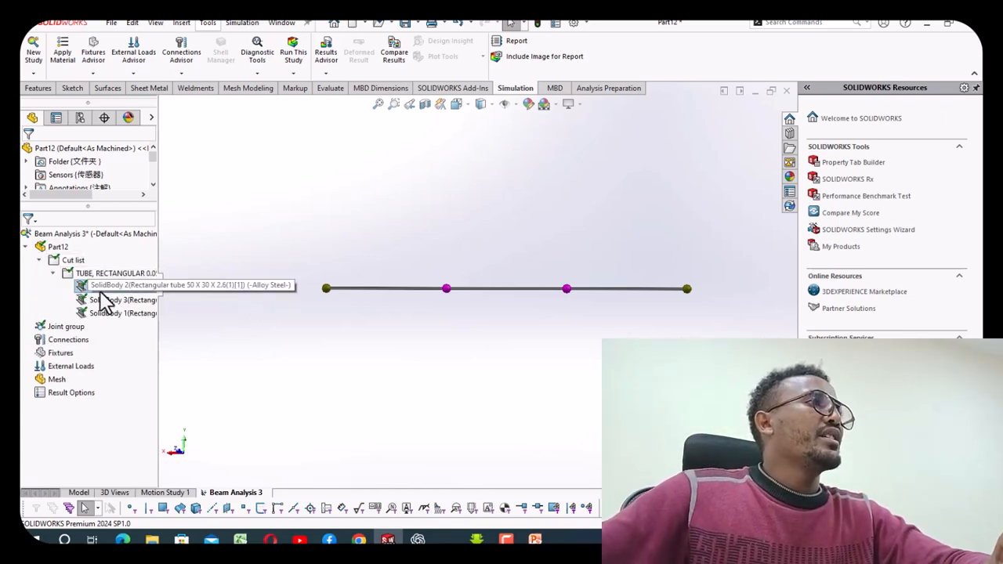
right_click(101, 292)
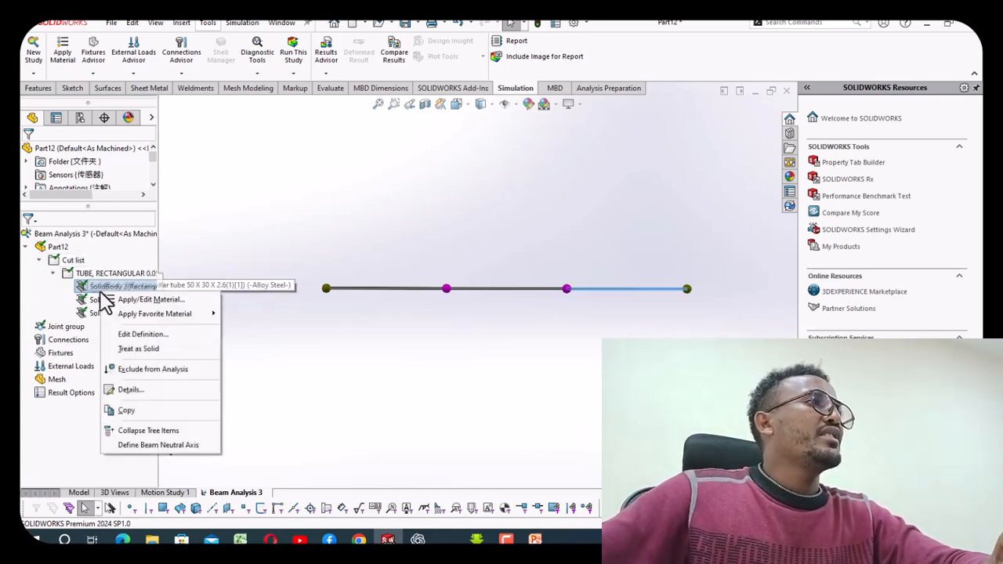
left_click(145, 334)
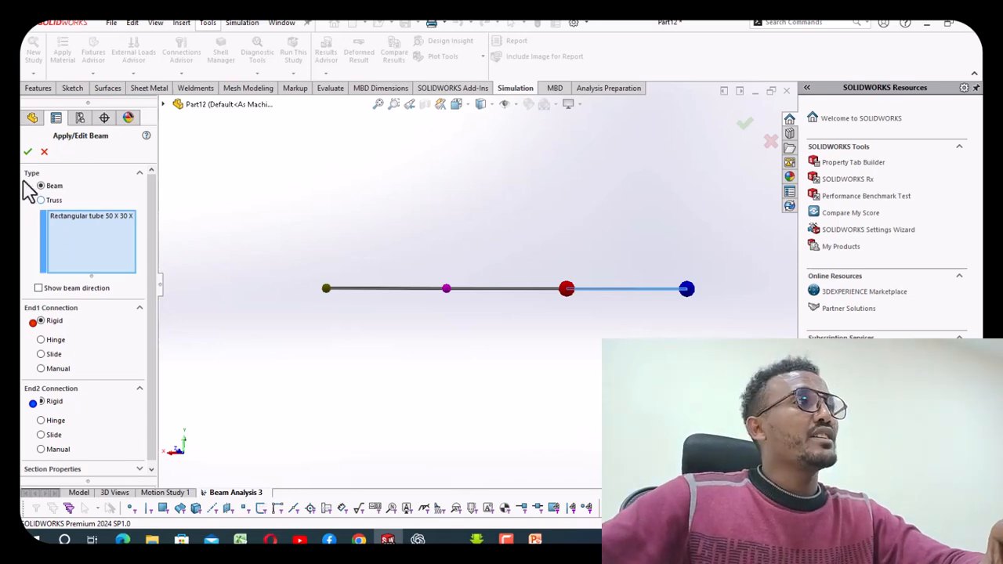
left_click(27, 152)
left_click(25, 247)
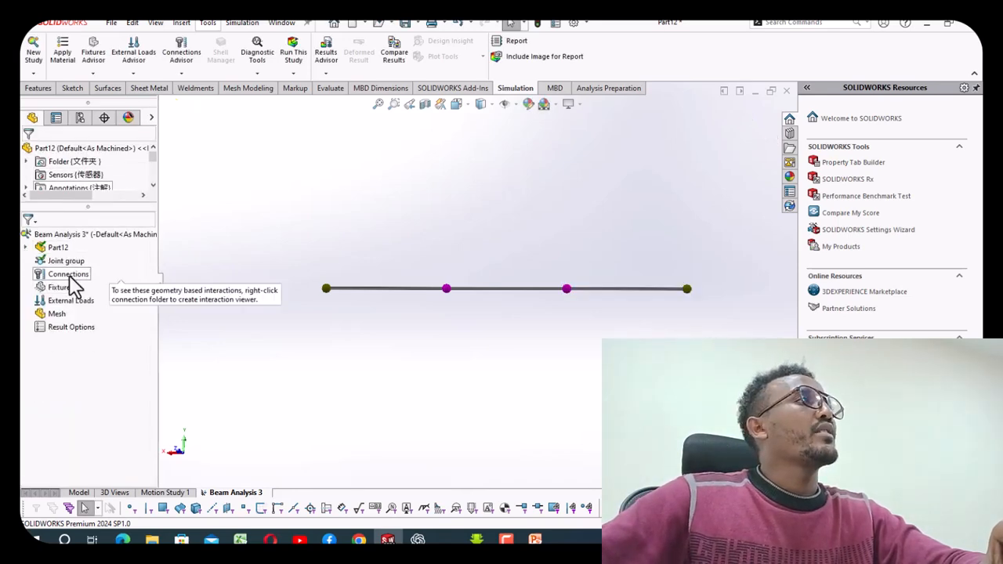
Begin a Use Reference Geometry fixture on the beam's left end joint, with the Front Plane as reference
right_click(60, 287)
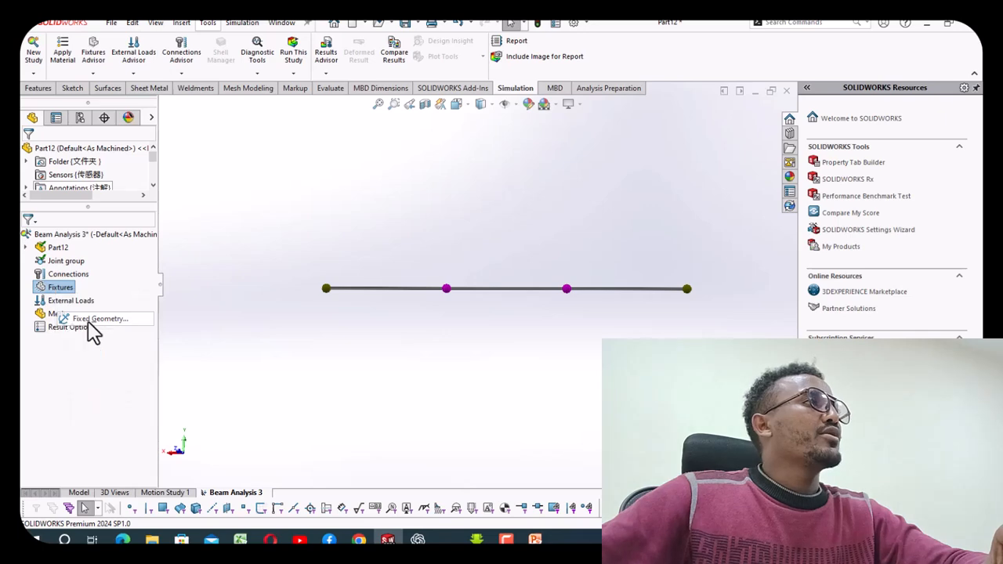
left_click(93, 319)
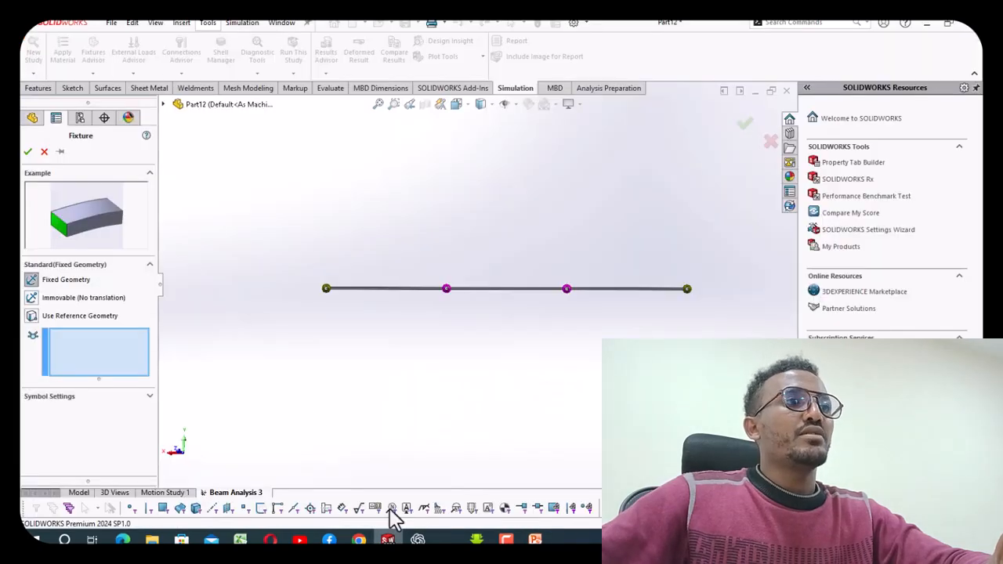
left_click(388, 539)
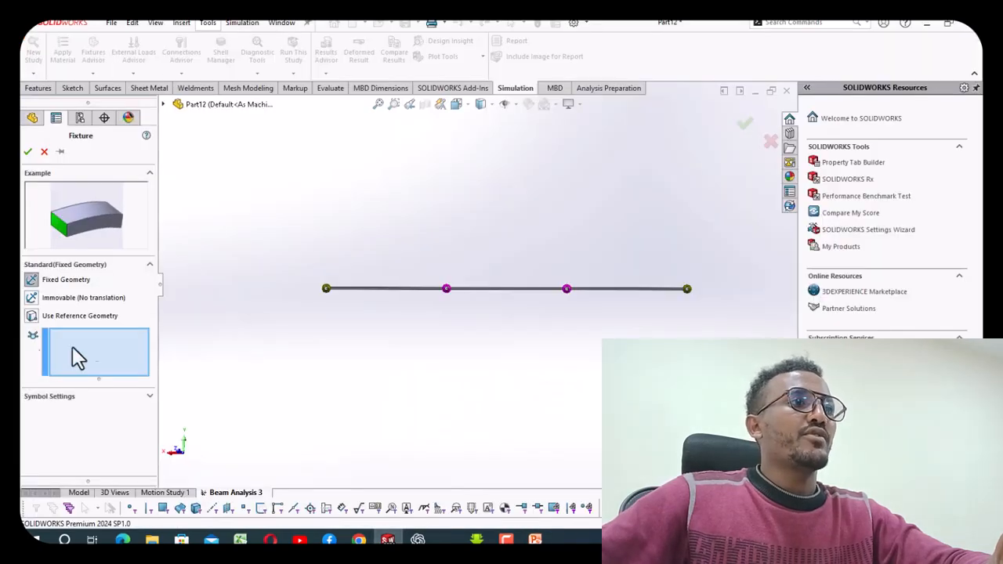
left_click(32, 315)
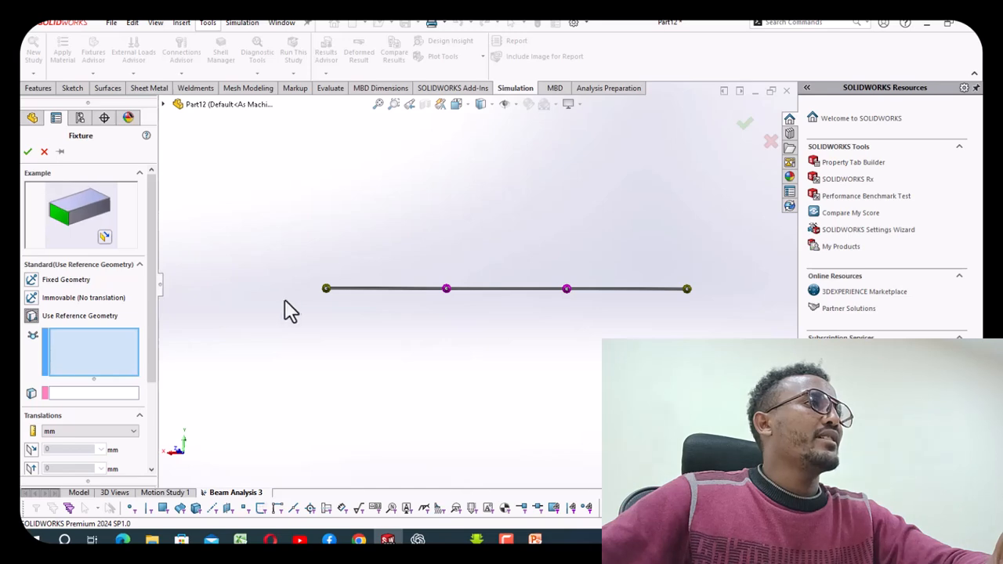
left_click(326, 289)
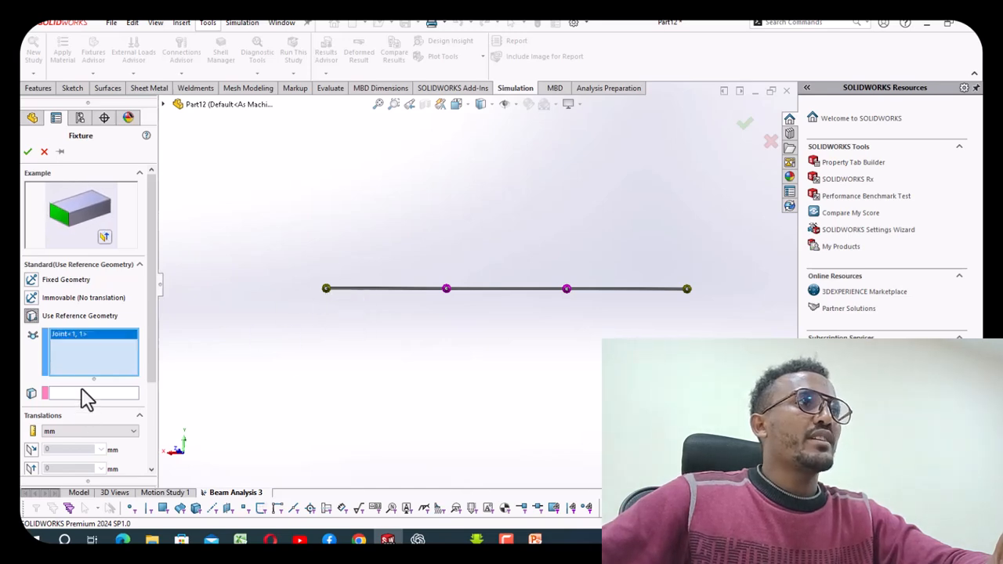
left_click(88, 393)
left_click(164, 104)
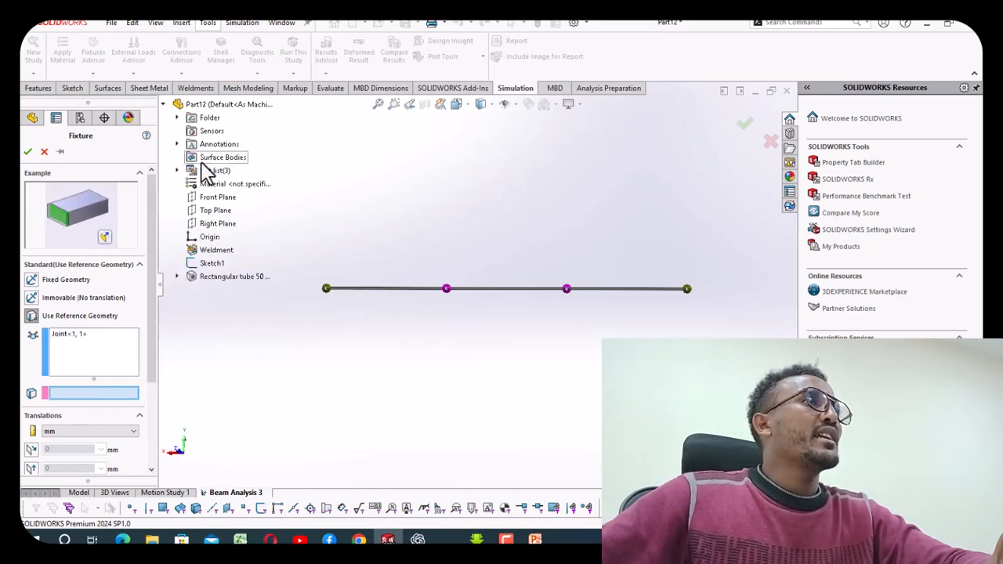
left_click(218, 197)
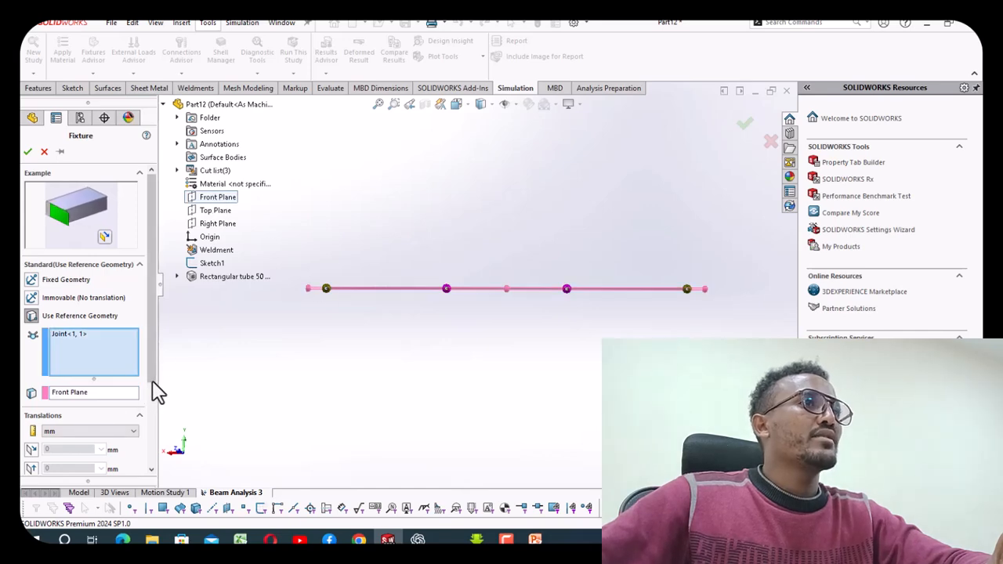
Restrain the left end joint's vertical translation to 0 mm, set the fixture symbol size to 500, and accept the fixture
scroll(155, 401, "down", 3)
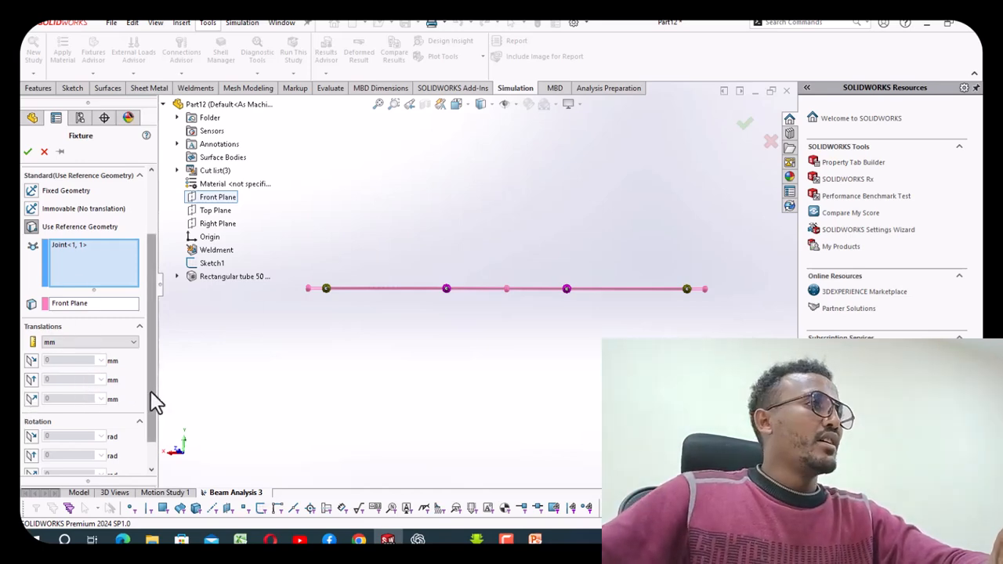
left_click(31, 379)
scroll(149, 409, "down", 5)
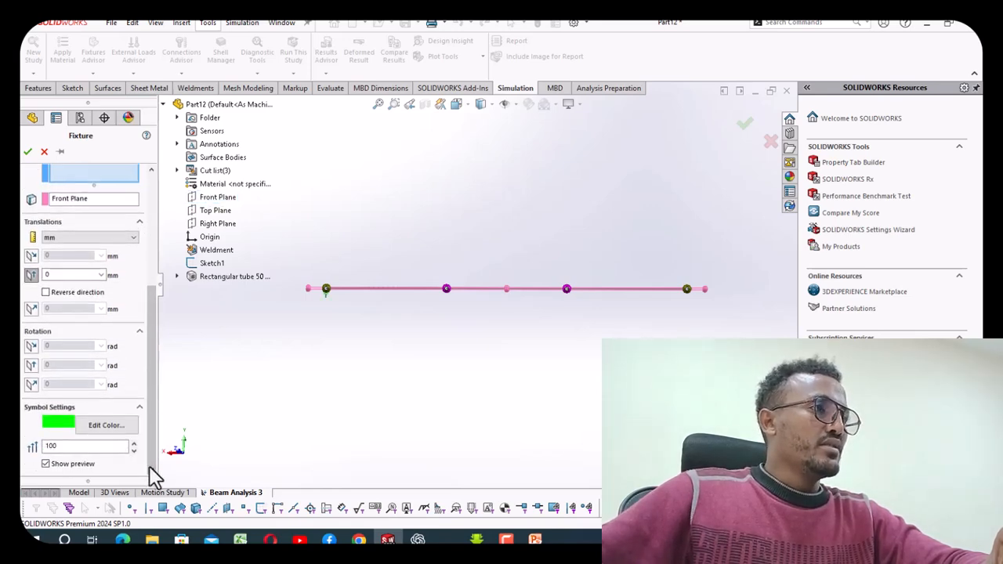
double_click(69, 446)
type("500")
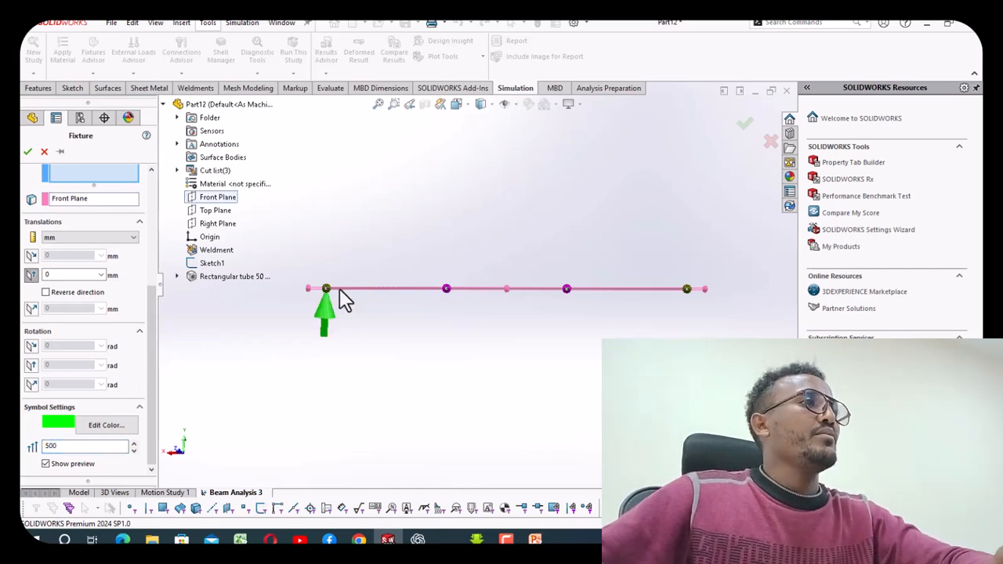
left_click(27, 151)
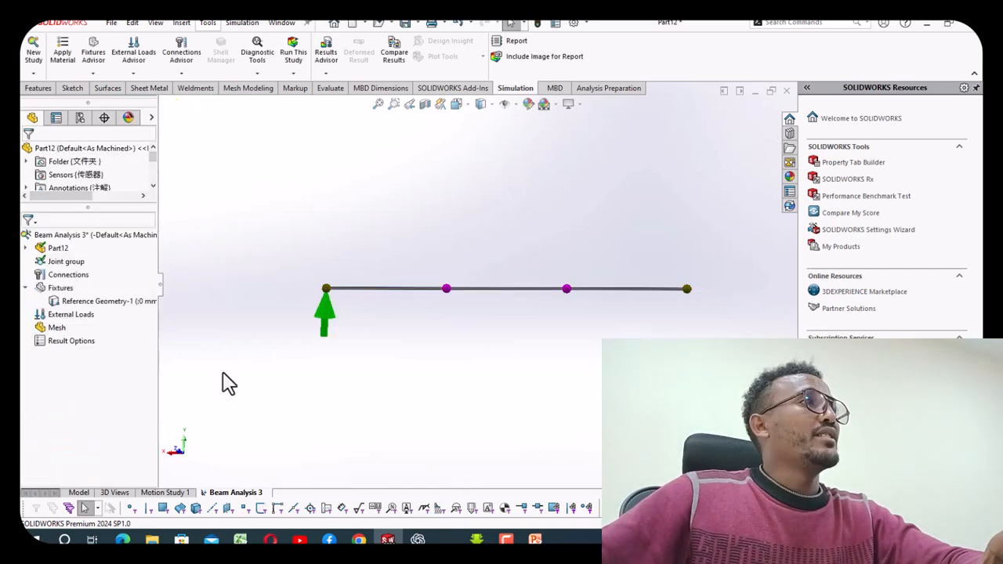
Begin a second Use Reference Geometry fixture on the beam's right end joint, referenced to the Front Plane
right_click(63, 289)
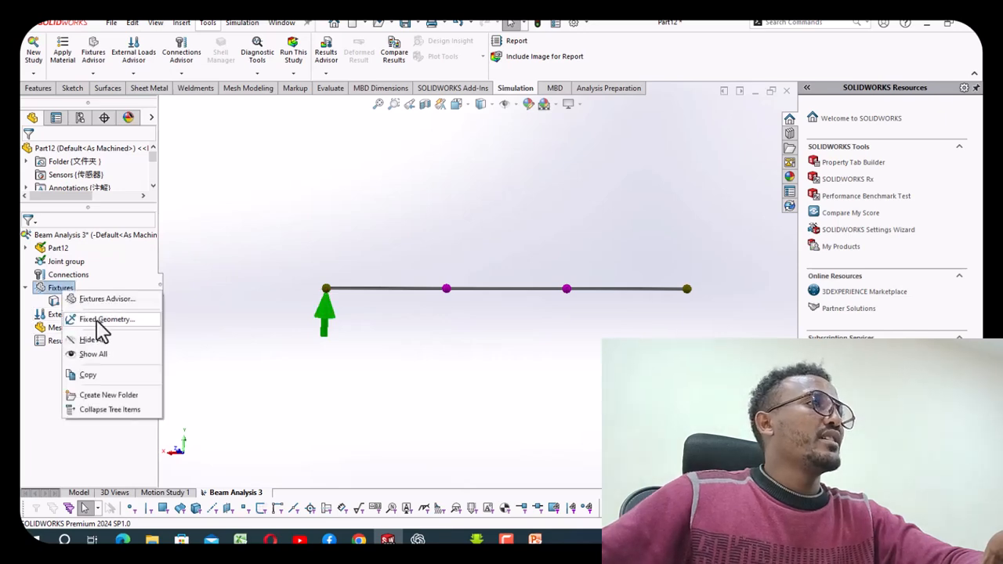
left_click(97, 320)
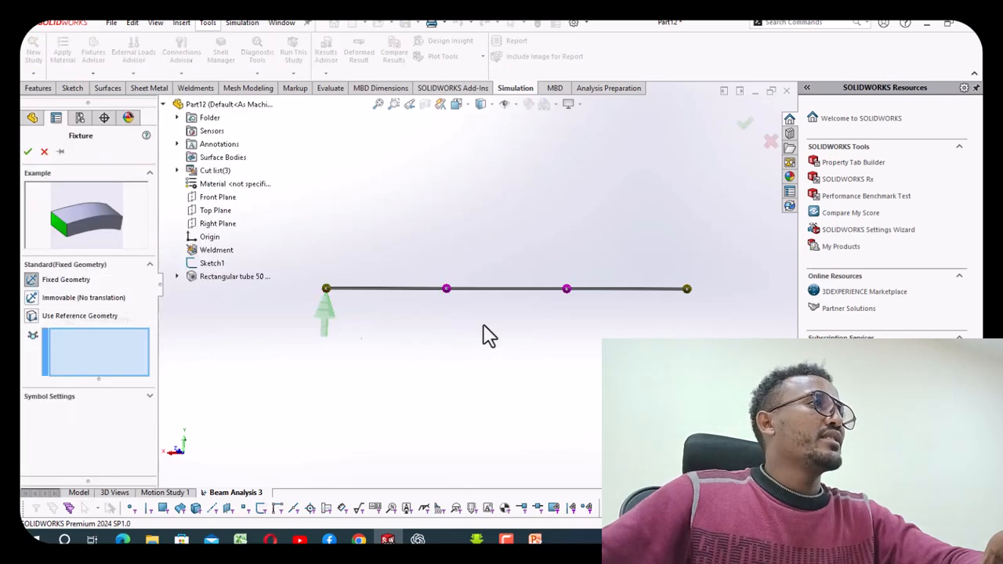
left_click(33, 316)
left_click(686, 289)
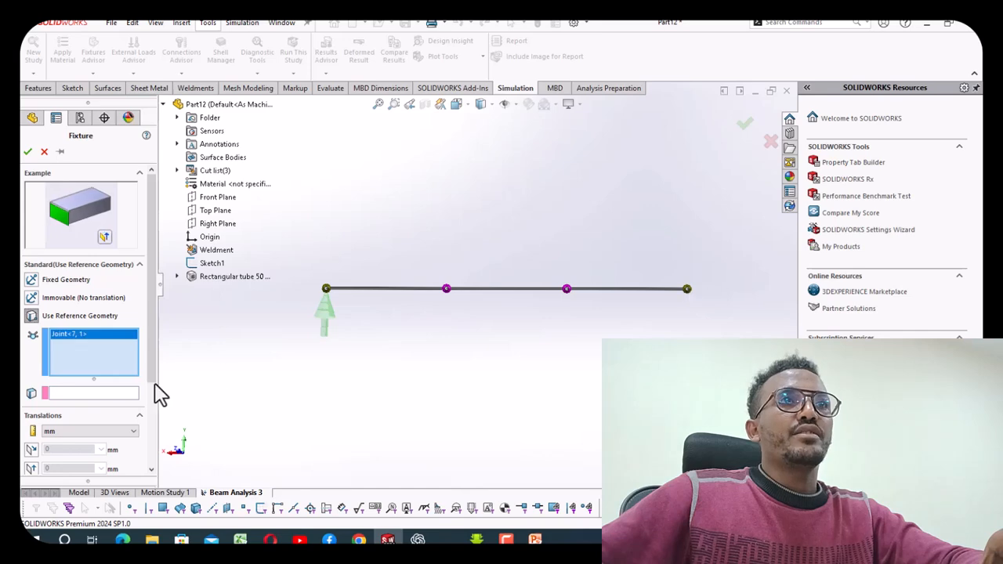
left_click(92, 393)
left_click(219, 201)
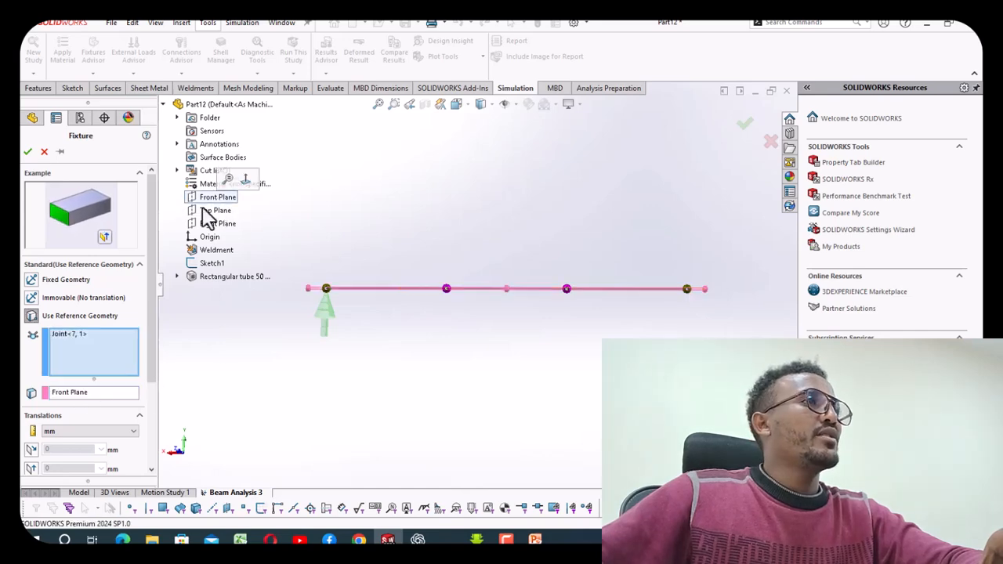
Restrain the right end joint's vertical translation to 0 mm with symbol size 500, and accept the fixture
scroll(141, 423, "down", 3)
scroll(35, 361, "up", 2)
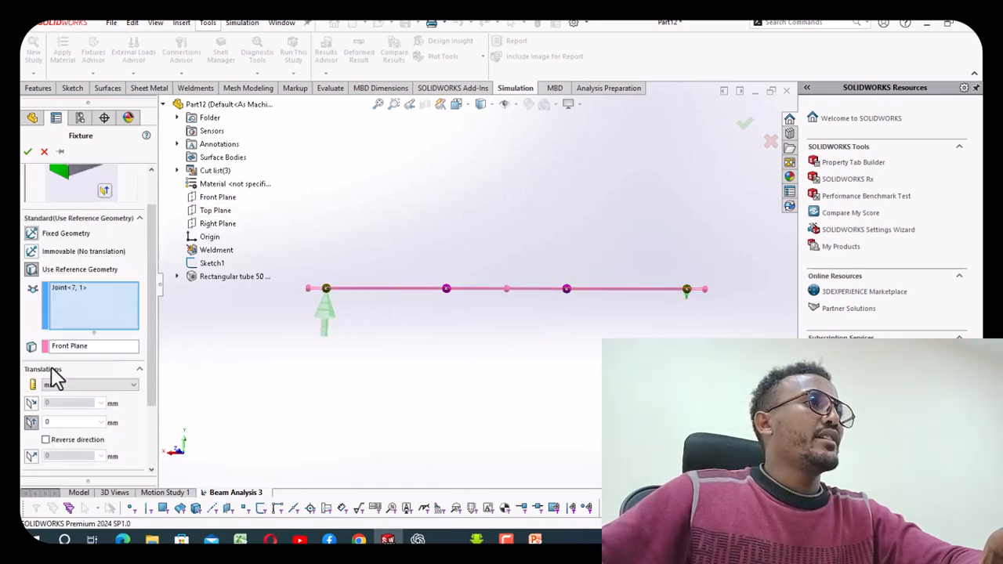
scroll(141, 457, "down", 3)
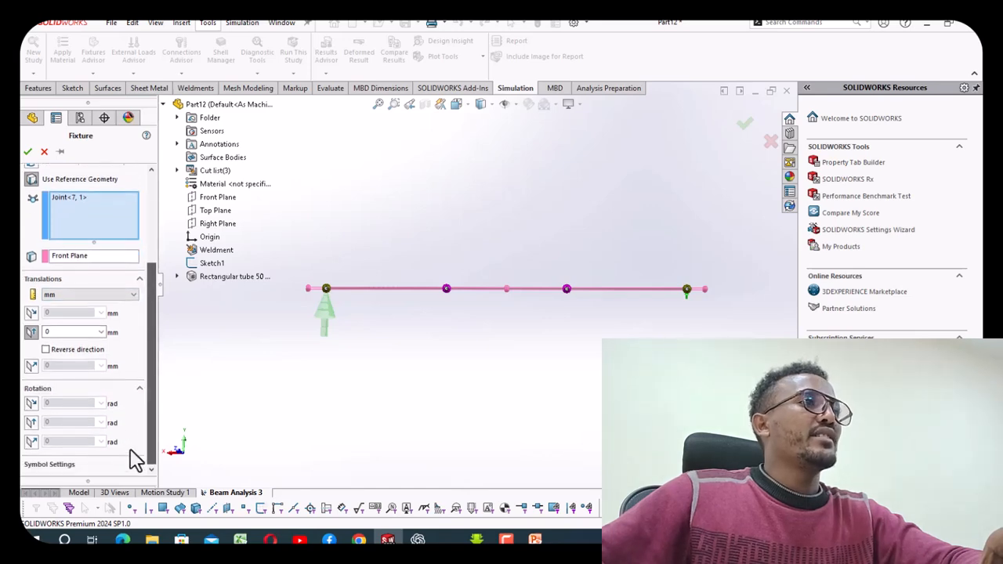
scroll(152, 474, "down", 2)
double_click(50, 446)
type("500")
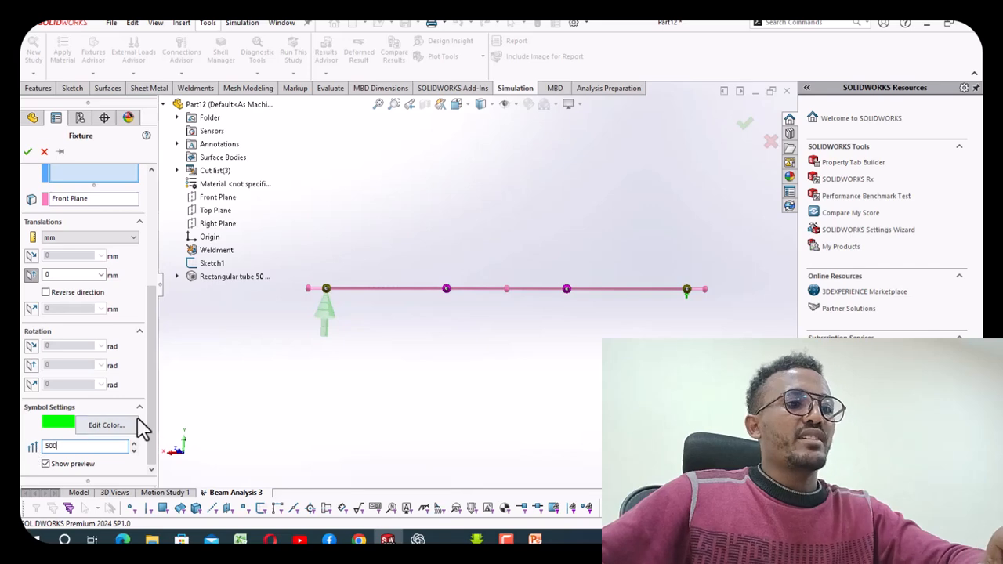
left_click(28, 151)
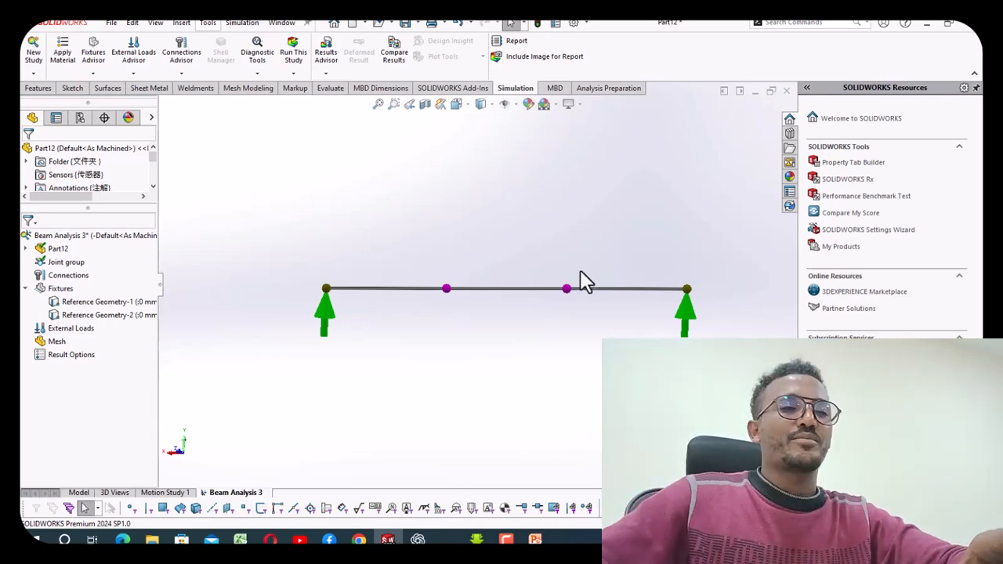
Check the load diagram in PowerPoint, and begin a force on the beam's left segment with the Front Plane as reference
left_click(535, 539)
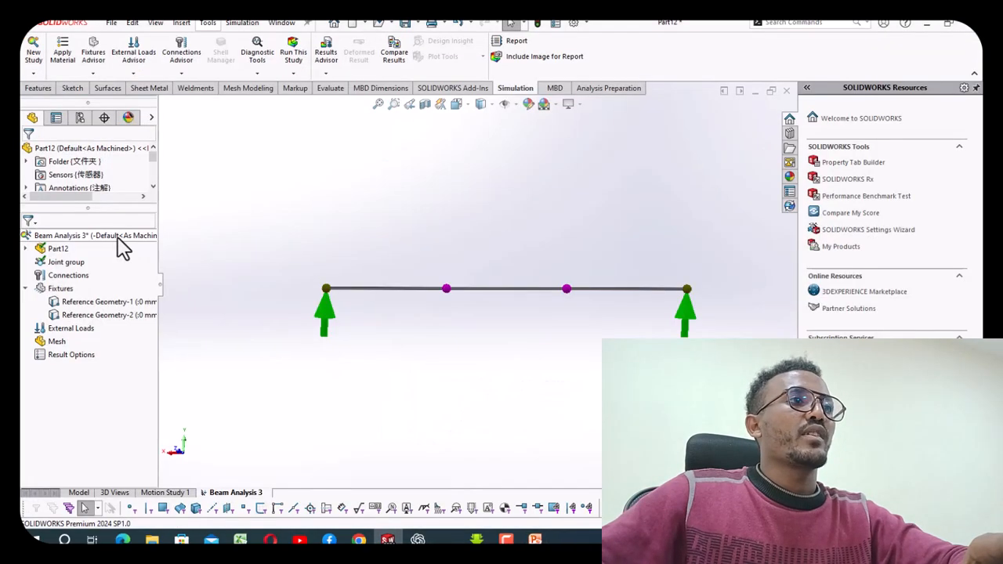
right_click(69, 329)
left_click(99, 146)
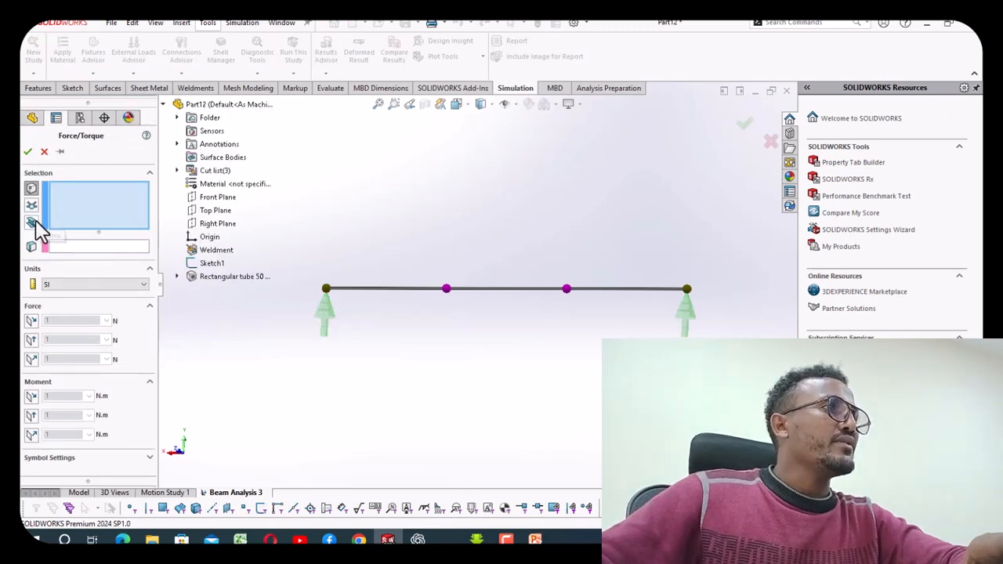
left_click(31, 224)
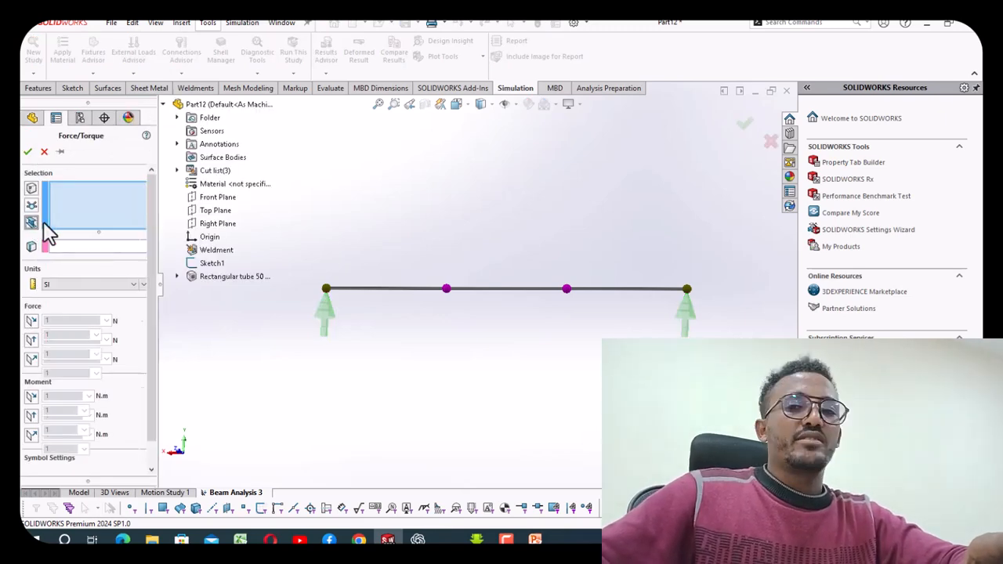
scroll(365, 298, "down", 5)
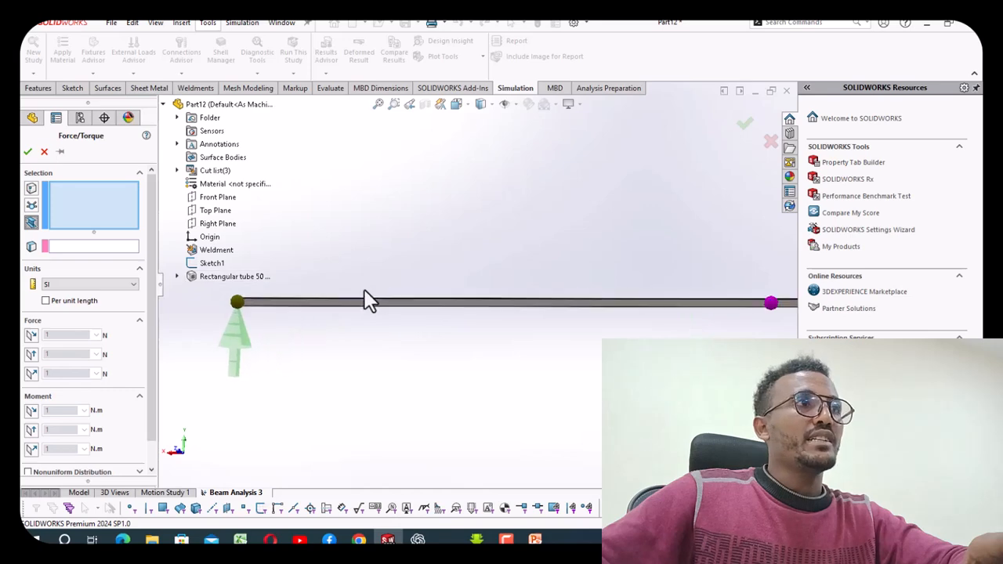
left_click(295, 302)
scroll(358, 309, "up", 5)
scroll(534, 272, "up", 3)
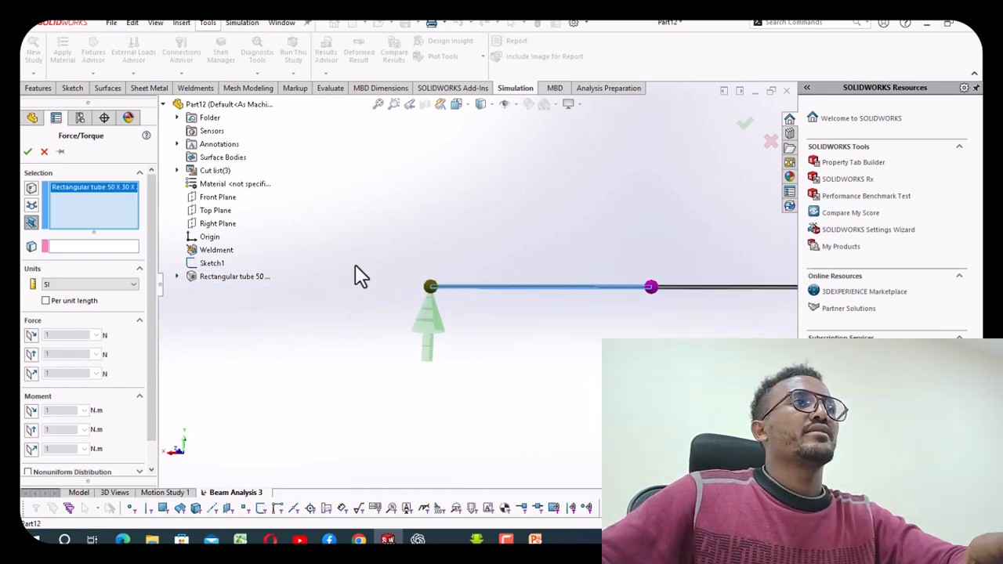
left_click(67, 249)
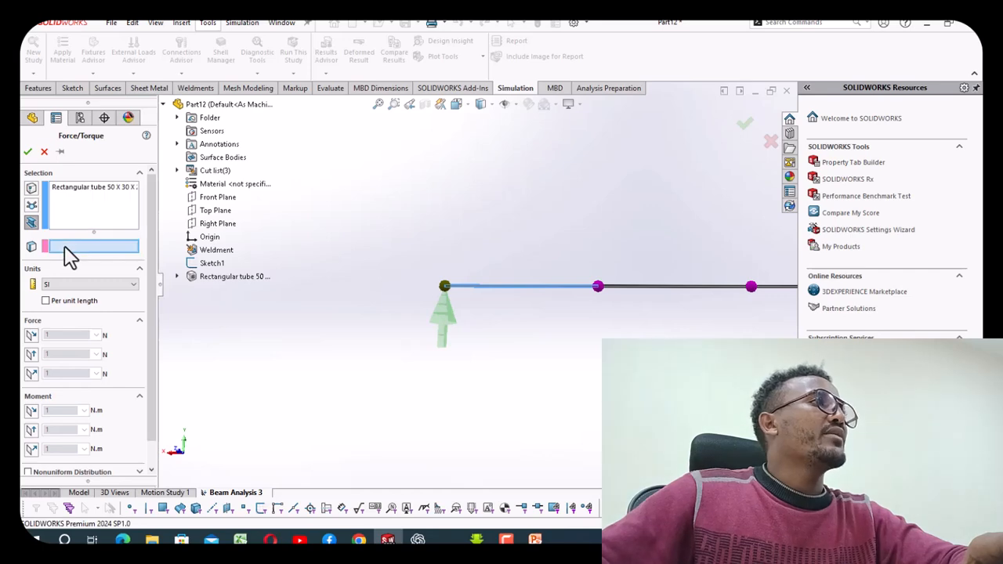
left_click(217, 197)
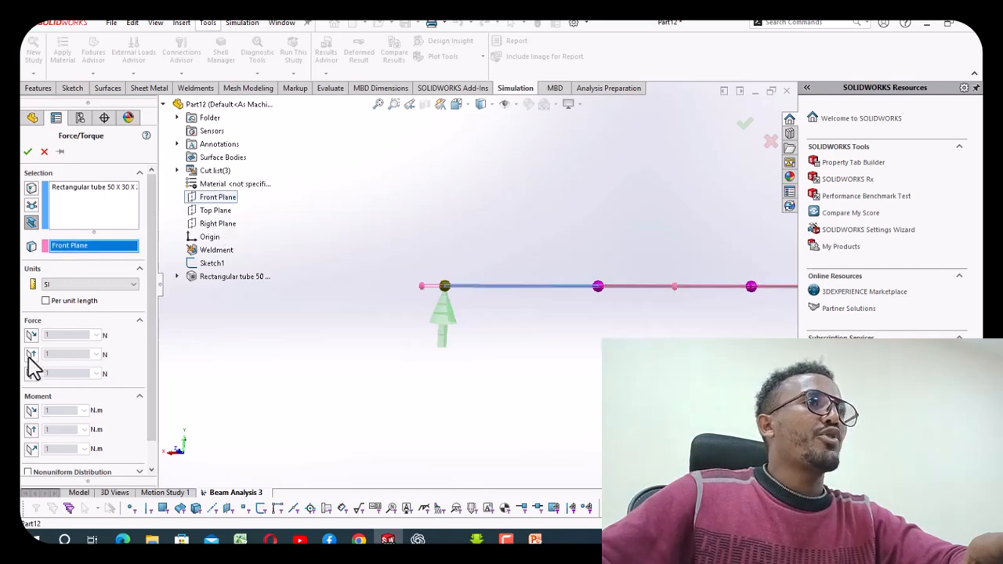
Define the left segment's load per unit length as 50000 N/m along plane direction 2, reversed to act downward
scroll(152, 324, "down", 2)
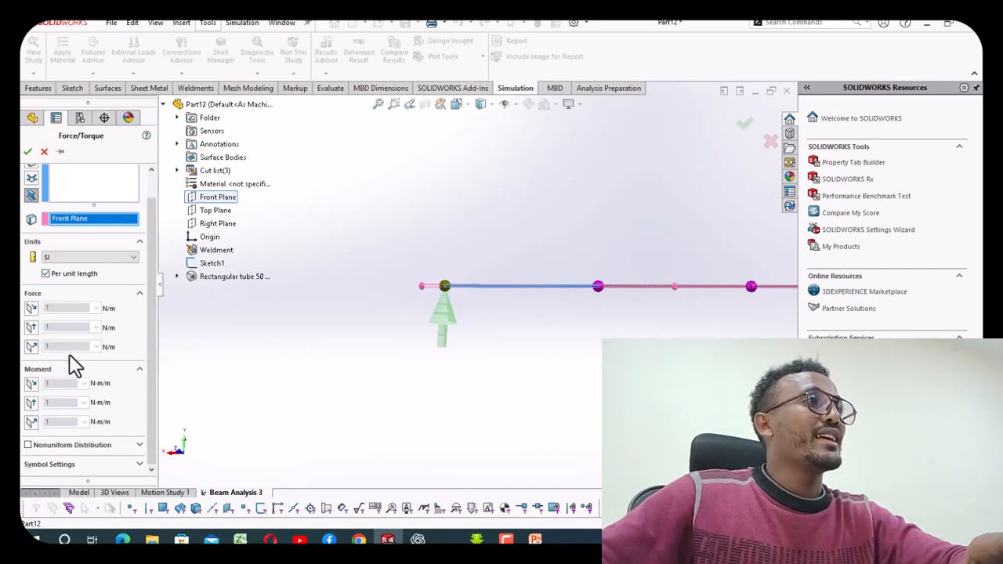
left_click(31, 328)
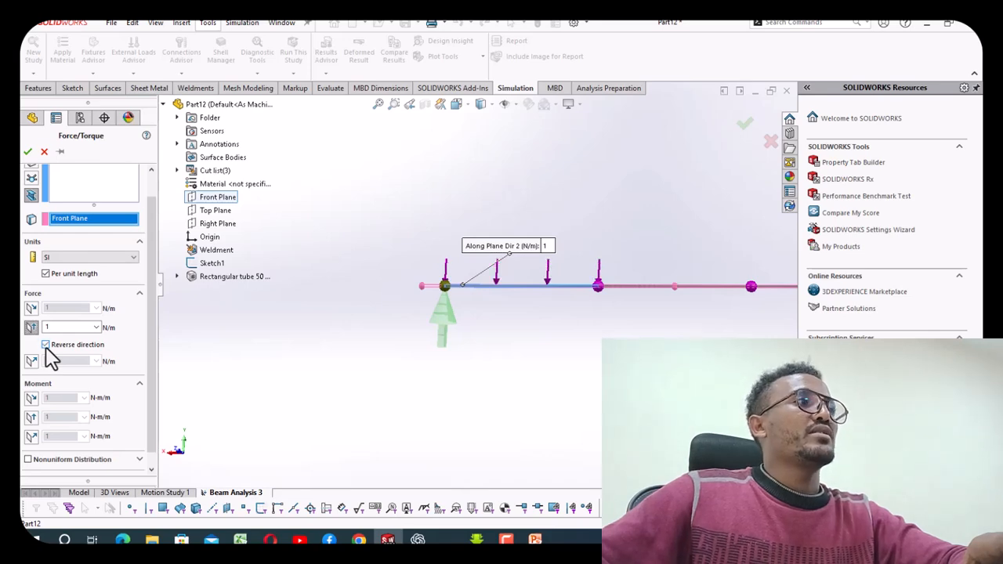
double_click(82, 325)
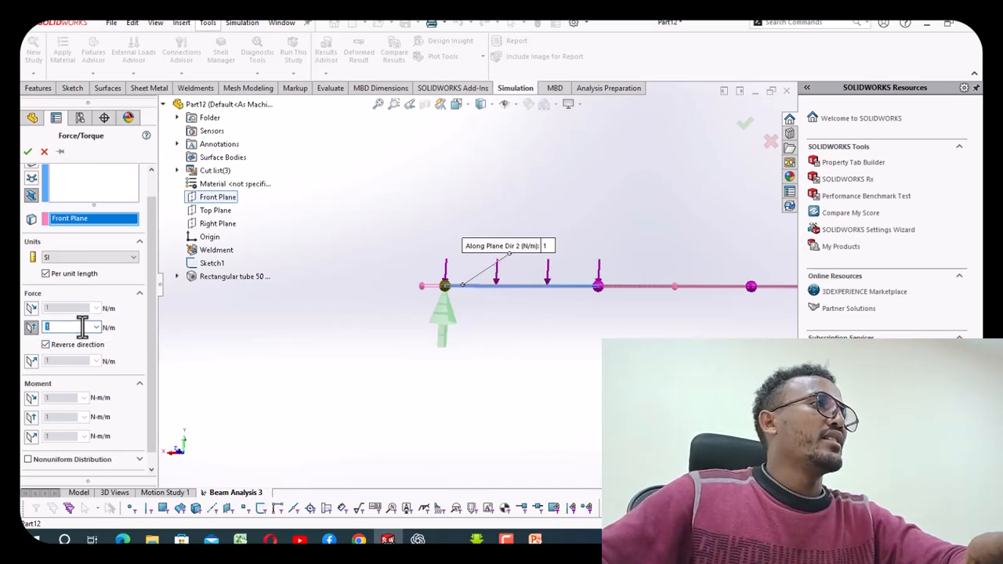
type("50000")
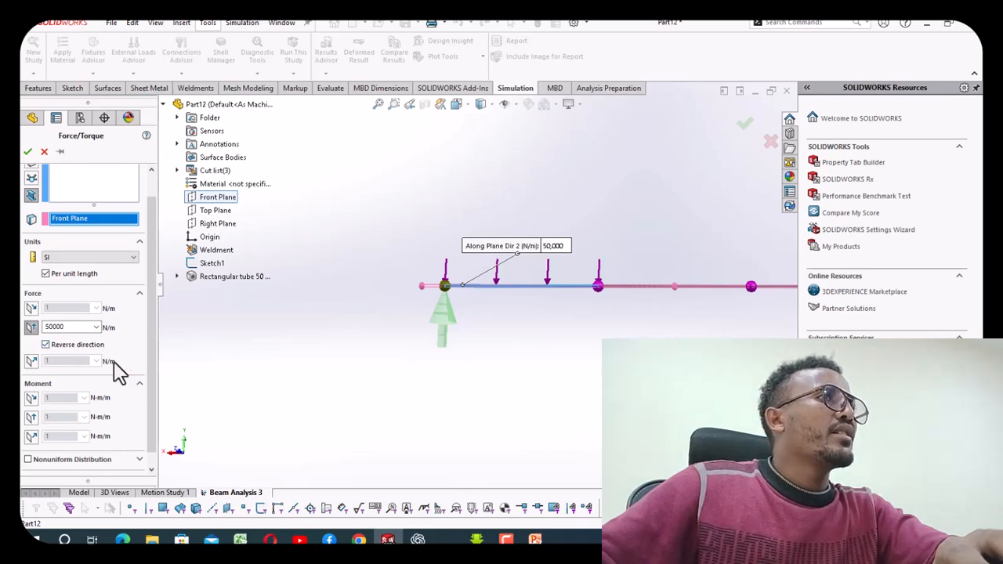
Set the left segment load's symbol size to 300 and accept the force
left_click_drag(150, 360, 149, 427)
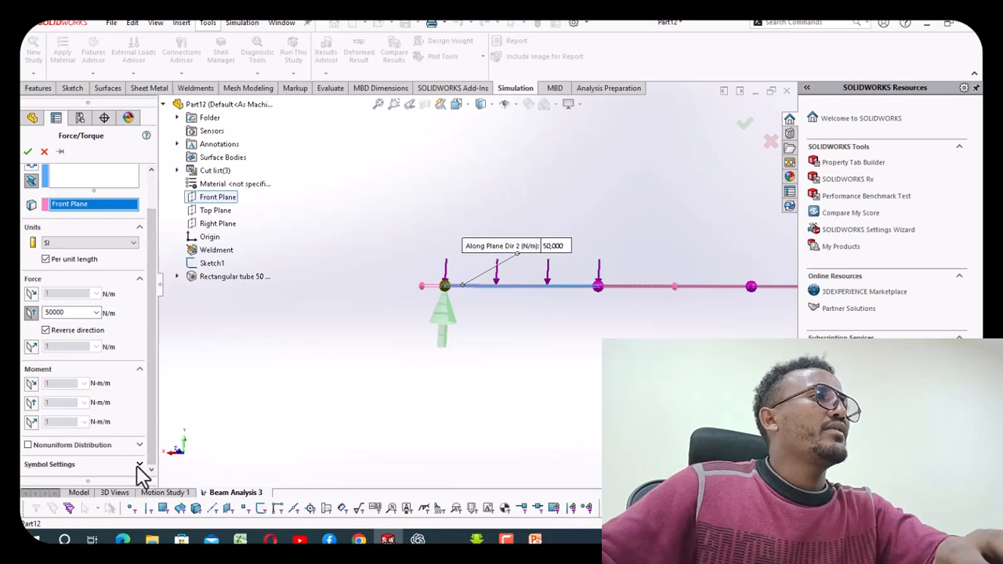
left_click(151, 471)
left_click(151, 471)
left_click_drag(101, 447, 22, 447)
key("BackSpace")
type("300")
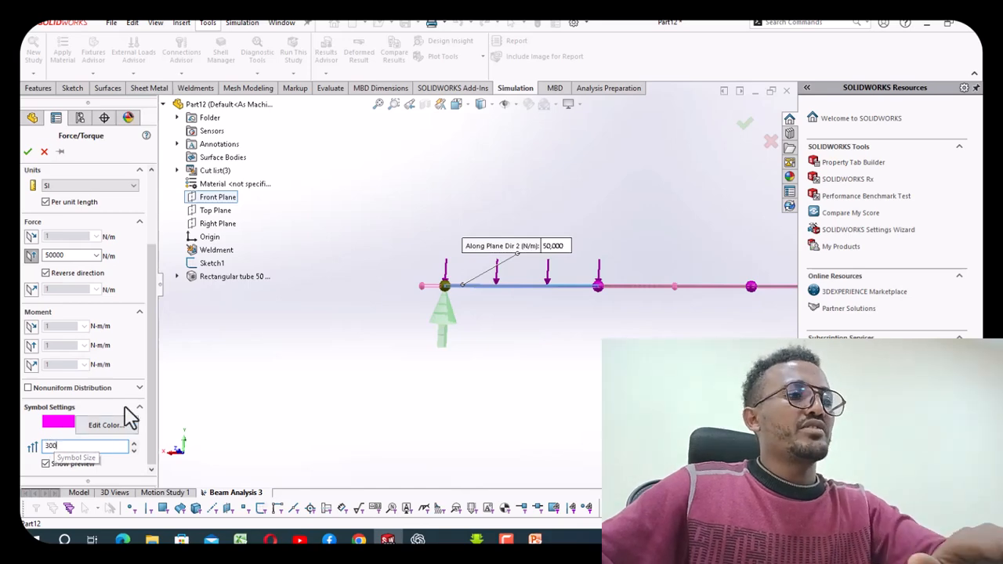
left_click(28, 150)
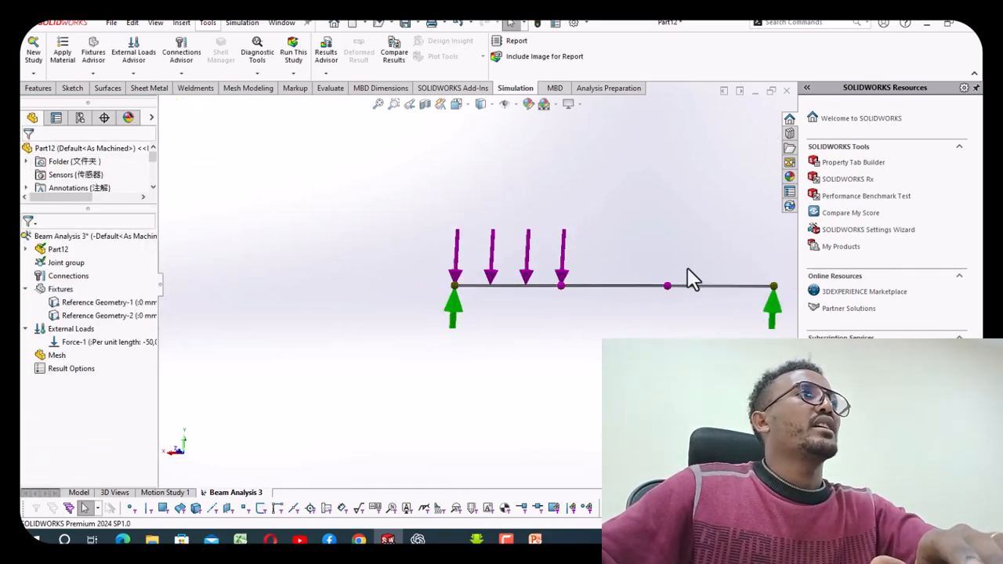
Recheck the PowerPoint load diagram, and begin a per-unit-length force on the beam's right segment, referenced to the Front Plane
left_click(535, 539)
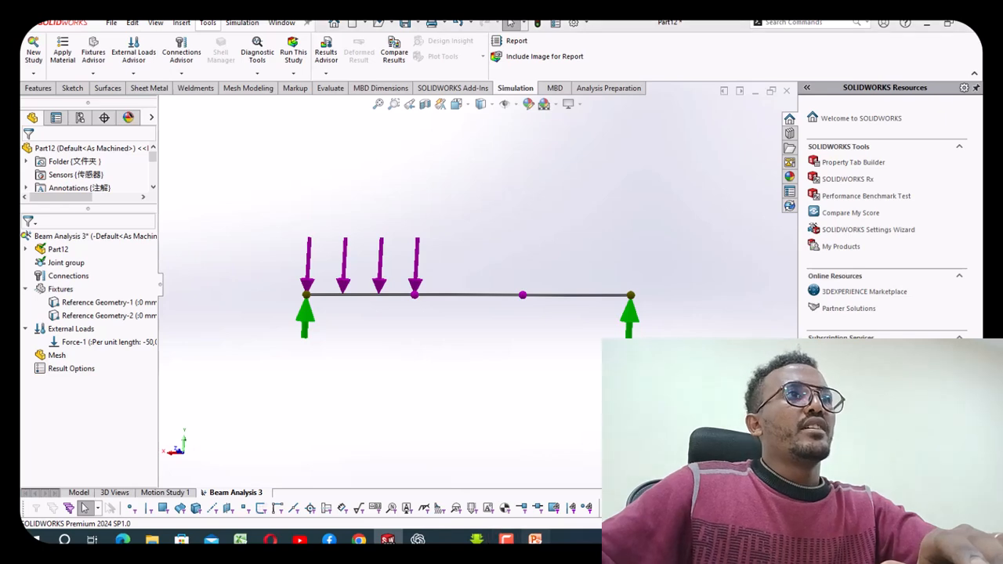
left_click(388, 539)
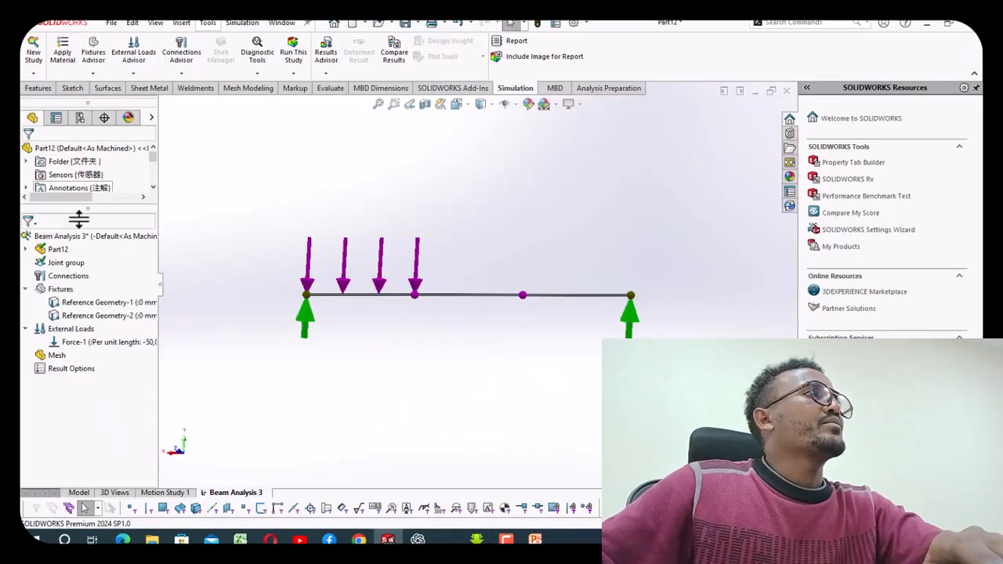
right_click(70, 329)
left_click(94, 130)
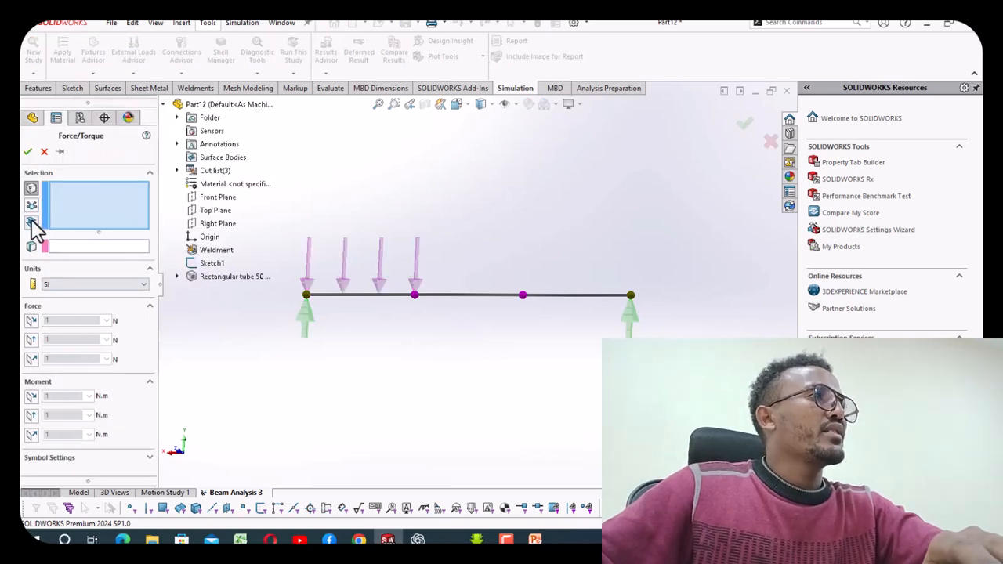
left_click(31, 223)
scroll(501, 321, "down", 5)
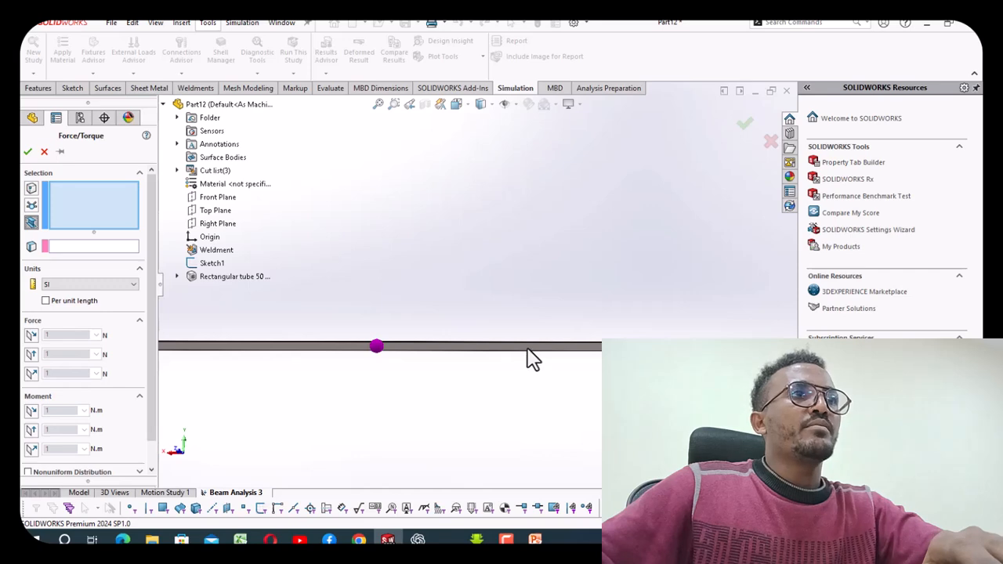
left_click(533, 354)
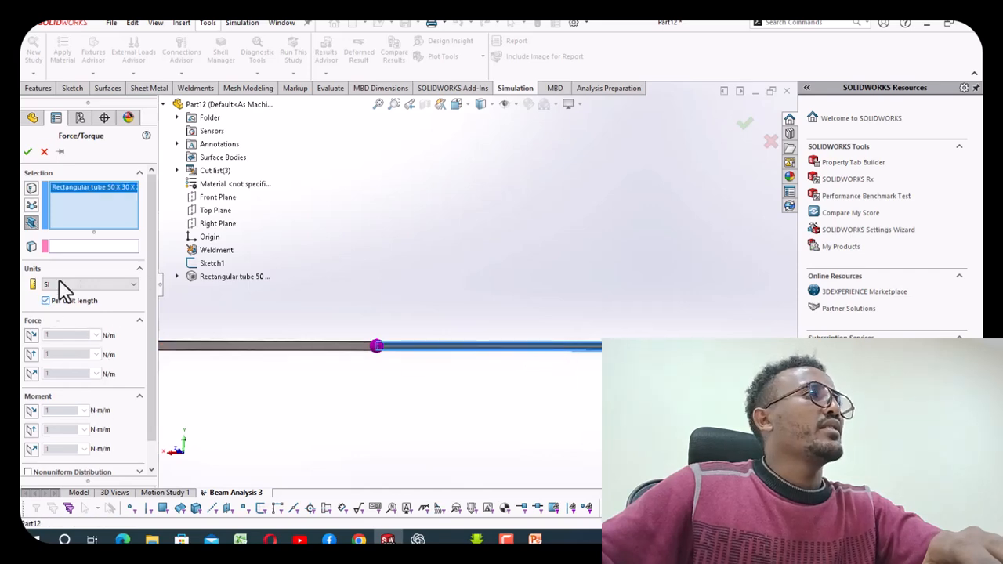
left_click(78, 248)
left_click(205, 197)
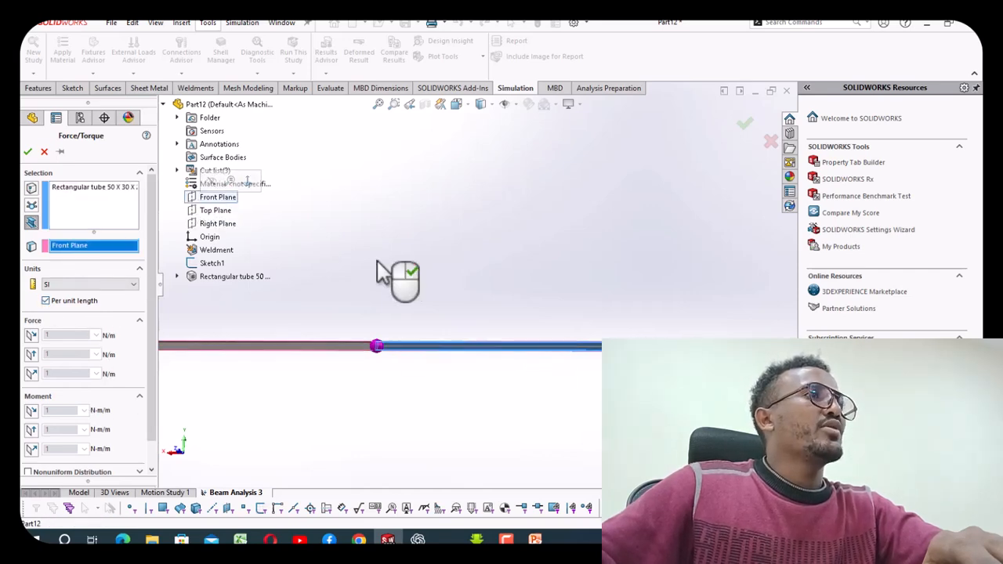
Set the right segment's distributed load to 20000 N/m along plane direction 2, reversed to act downward
left_click(32, 354)
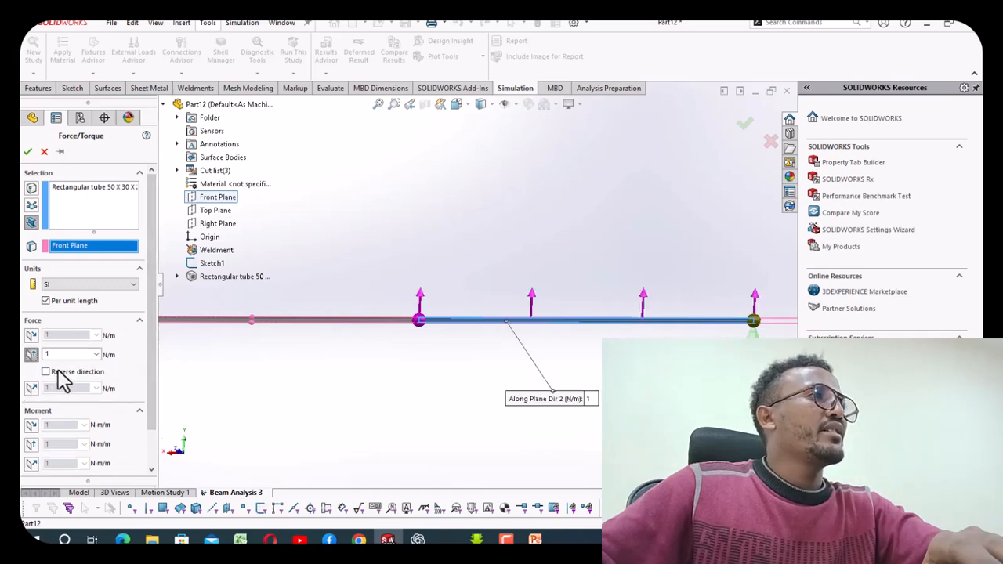
type("20000")
left_click(45, 372)
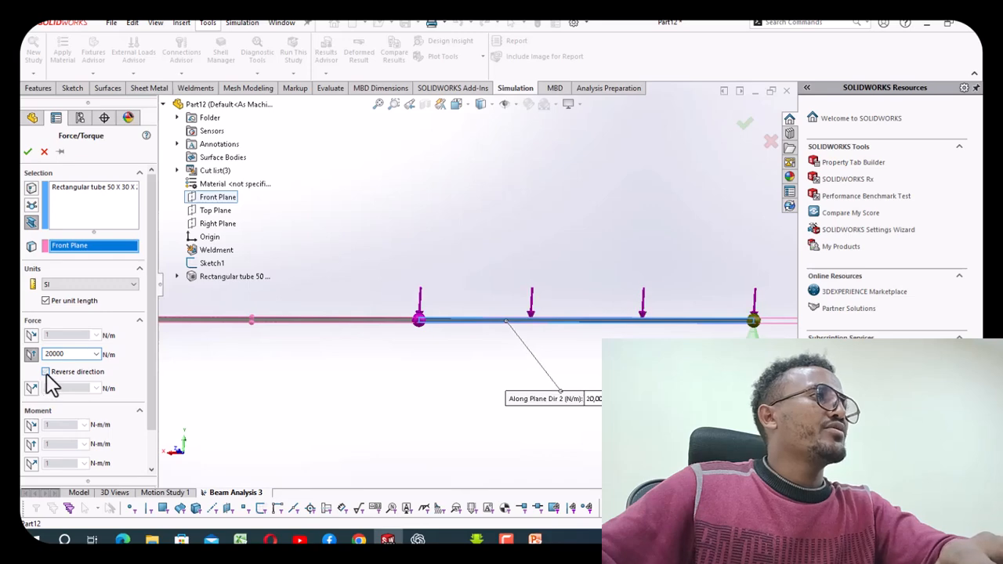
Set the right segment load's symbol size to 300 and accept the force
scroll(151, 439, "down", 2)
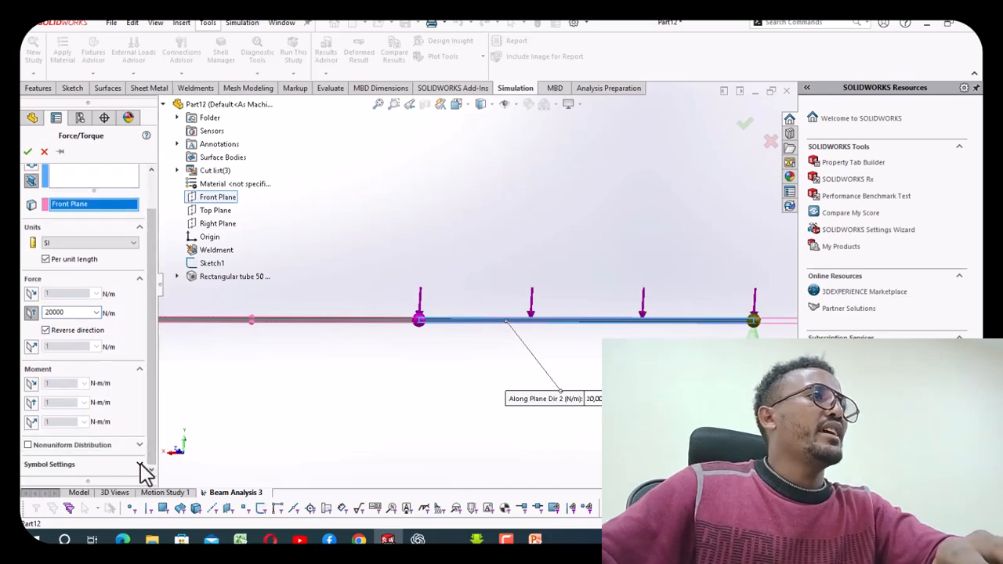
left_click(140, 465)
scroll(125, 462, "down", 1)
double_click(105, 446)
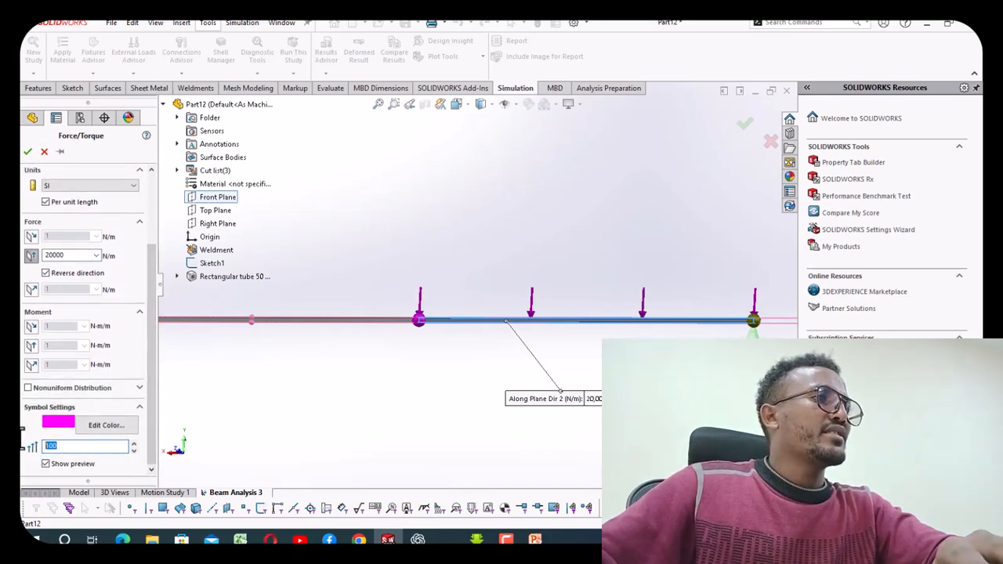
type("500")
key("BackSpace")
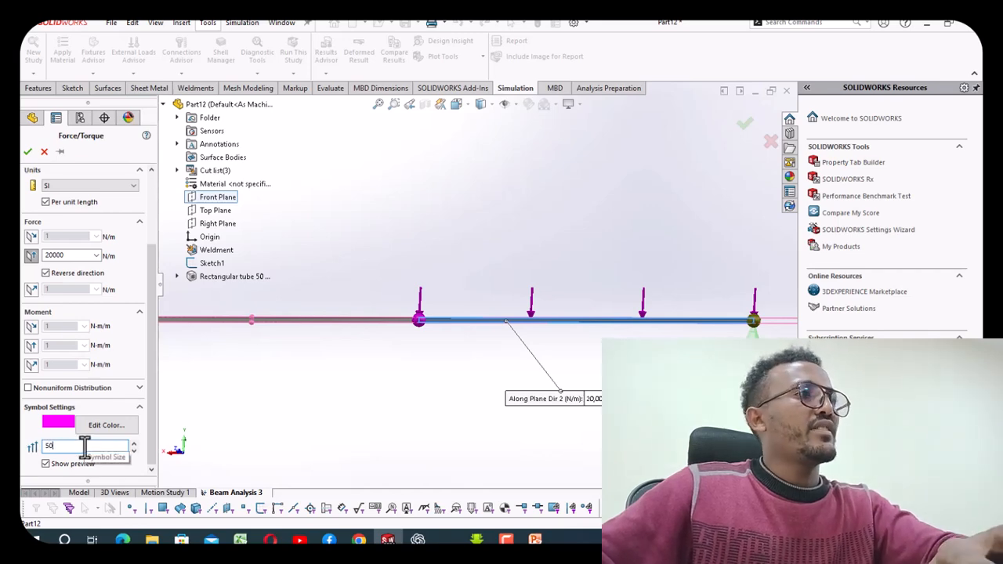
type("300")
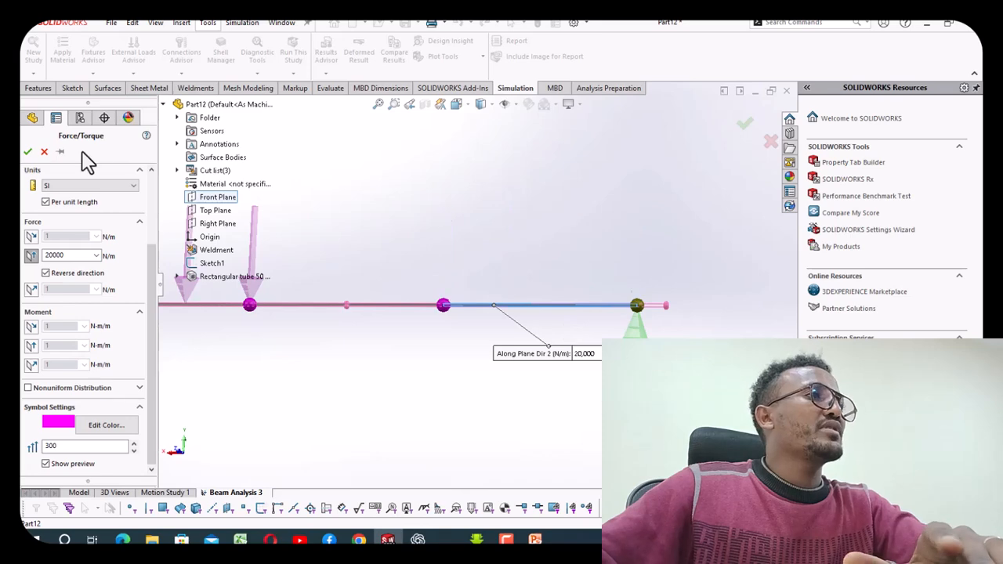
left_click(27, 151)
scroll(420, 248, "up", 6)
scroll(419, 267, "down", 2)
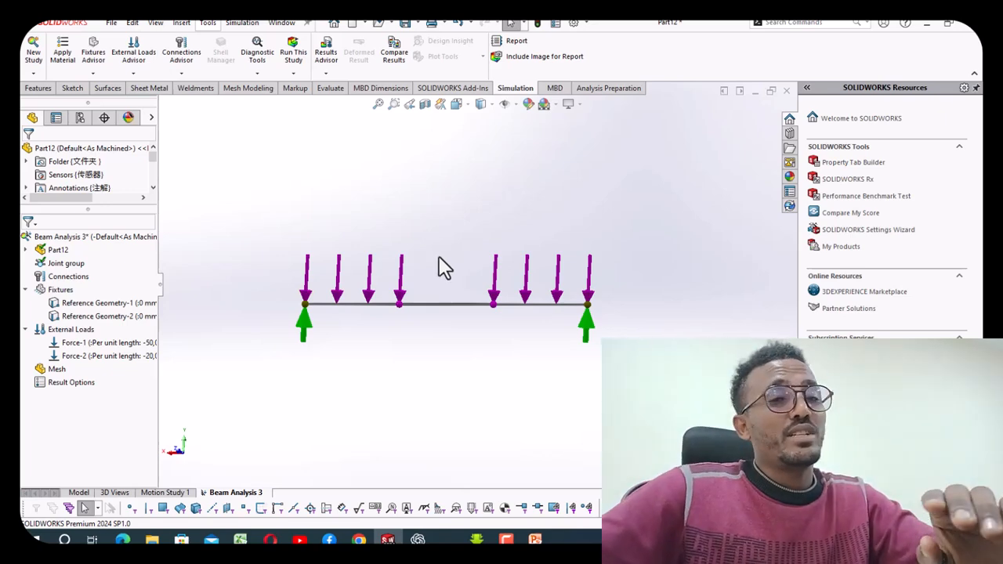
Run the study and list the reaction forces at the beam's left and right end joints
left_click(294, 63)
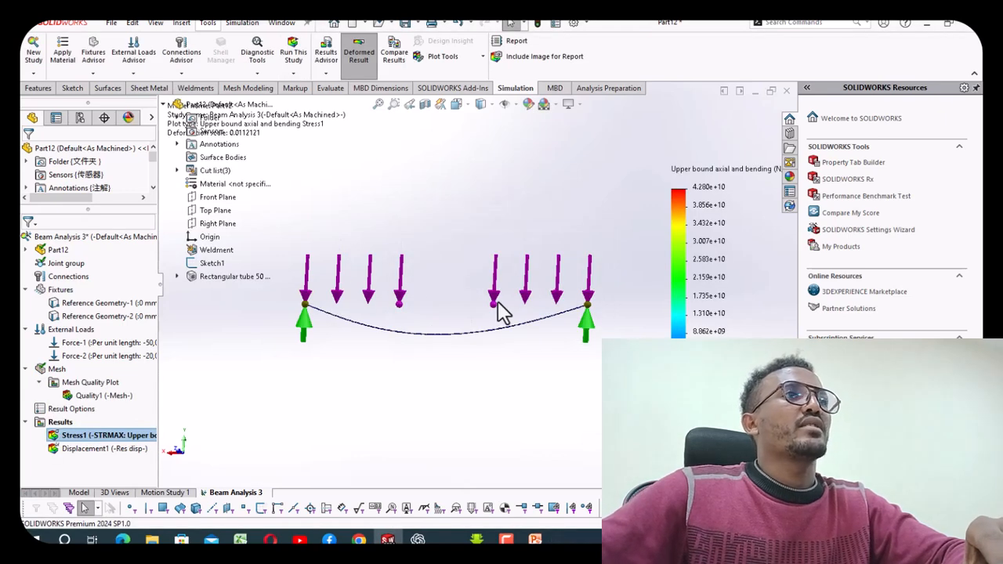
right_click(47, 424)
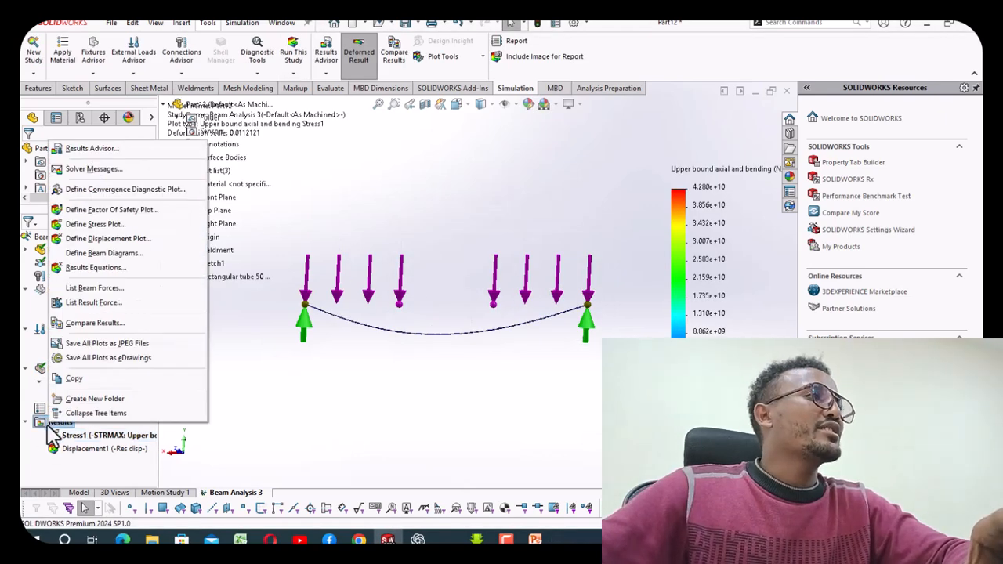
left_click(95, 304)
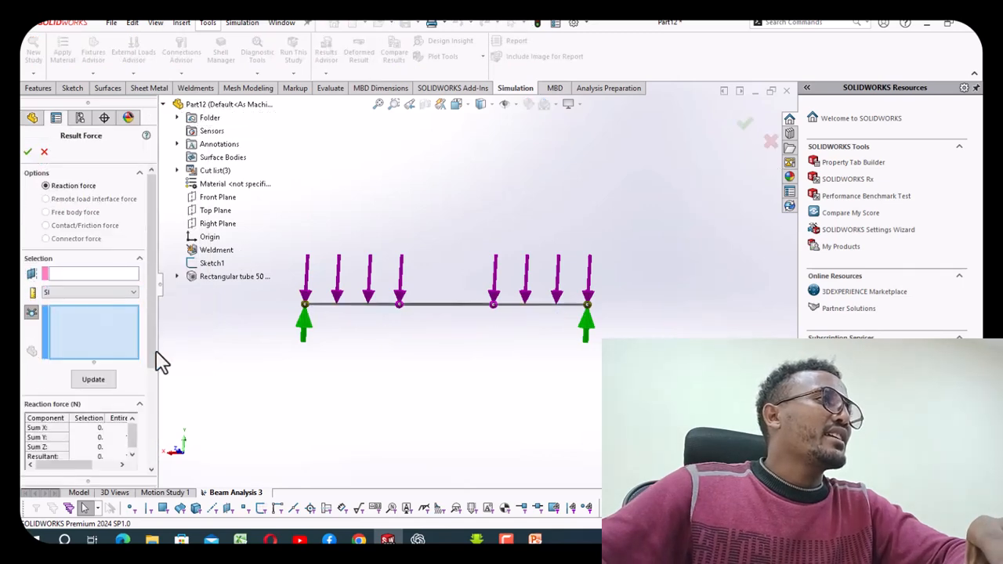
left_click(305, 303)
left_click(586, 305)
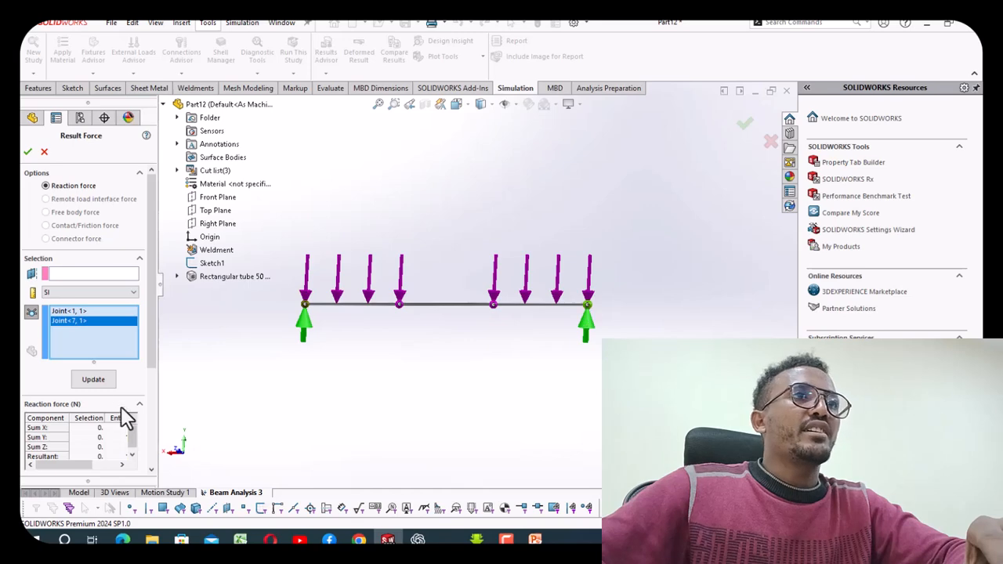
left_click(93, 380)
Reposition the reaction force callouts for readability and compare them with the support reactions on the PowerPoint slide
left_click_drag(444, 330, 450, 333)
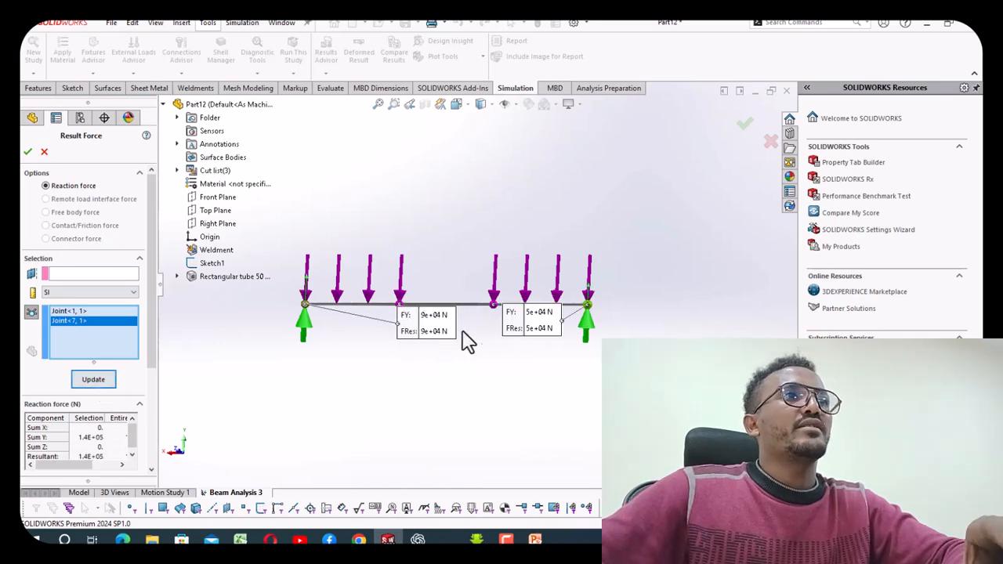
left_click_drag(526, 345, 531, 356)
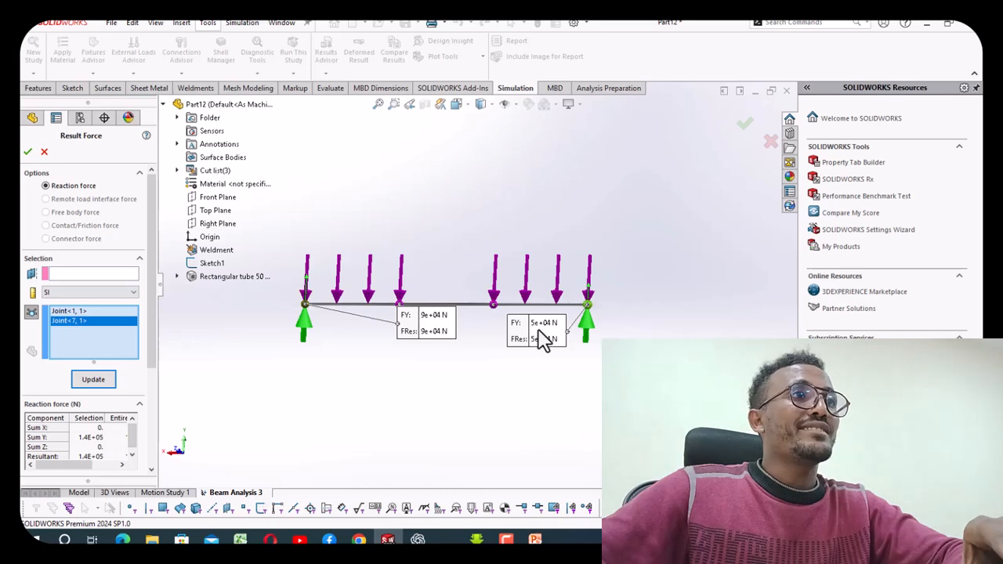
left_click(535, 538)
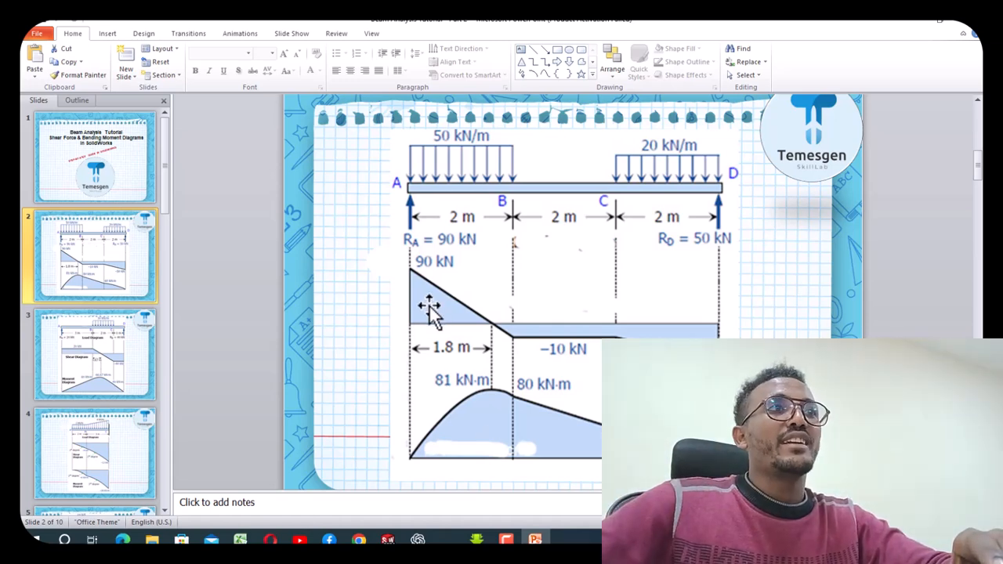
left_click(387, 539)
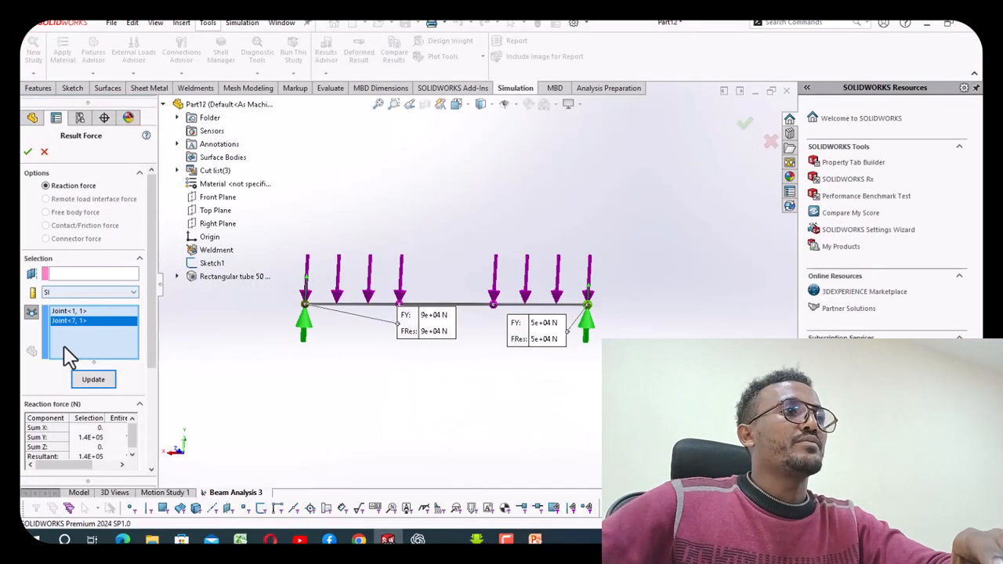
Close the reaction force results and define a Shear Force in Dir1 beam diagram in N for all beams, with diagram width 100
left_click(28, 153)
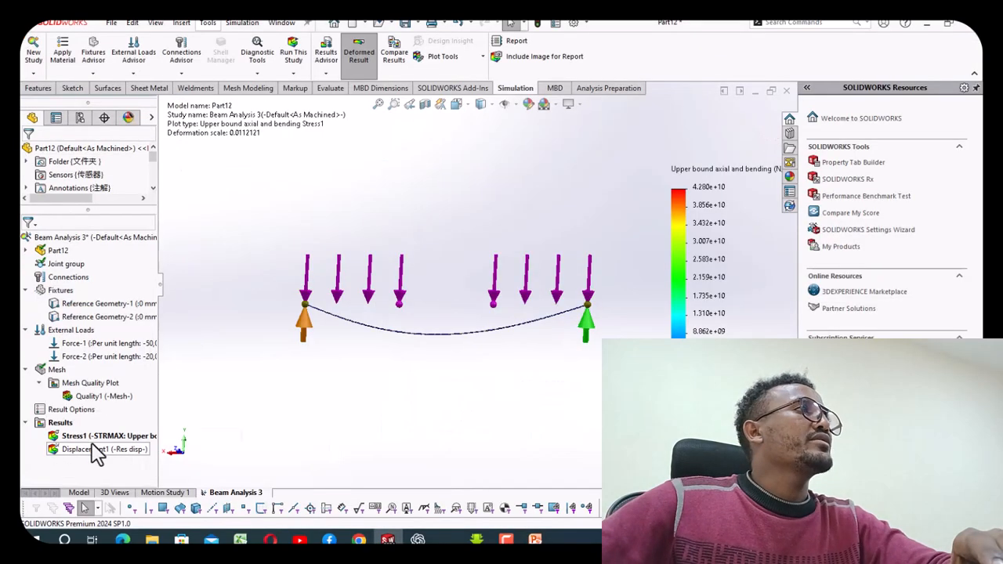
right_click(61, 425)
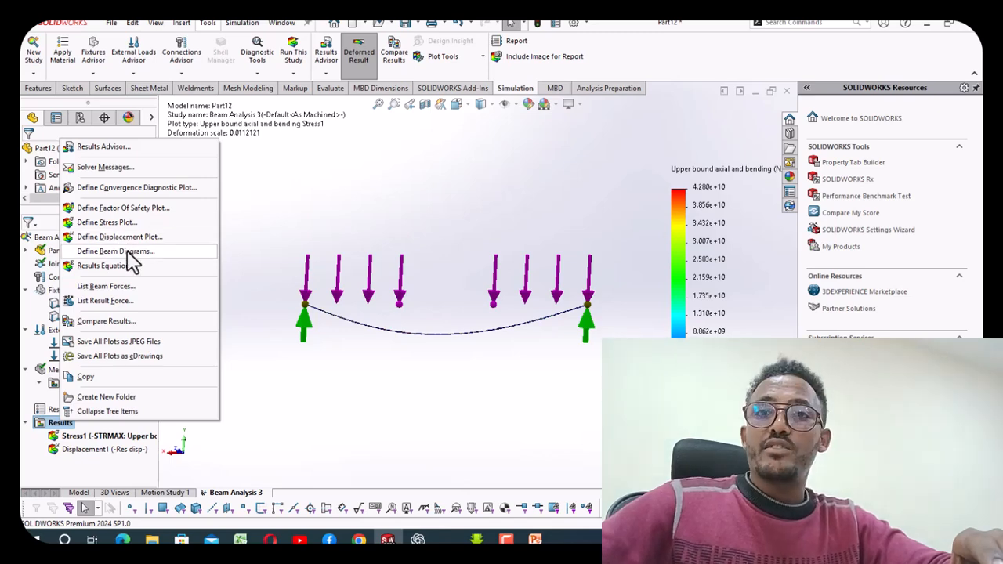
left_click(129, 253)
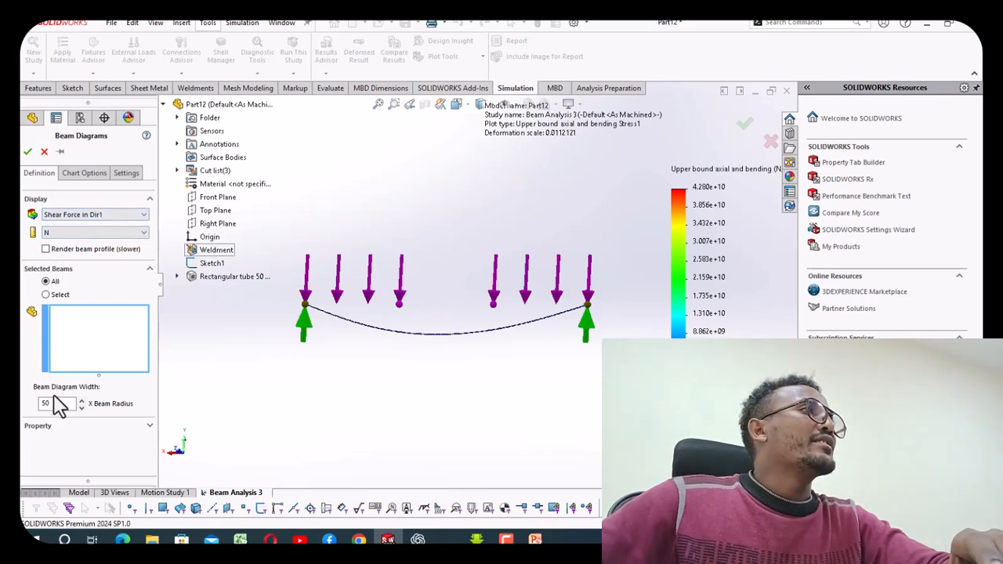
type("100")
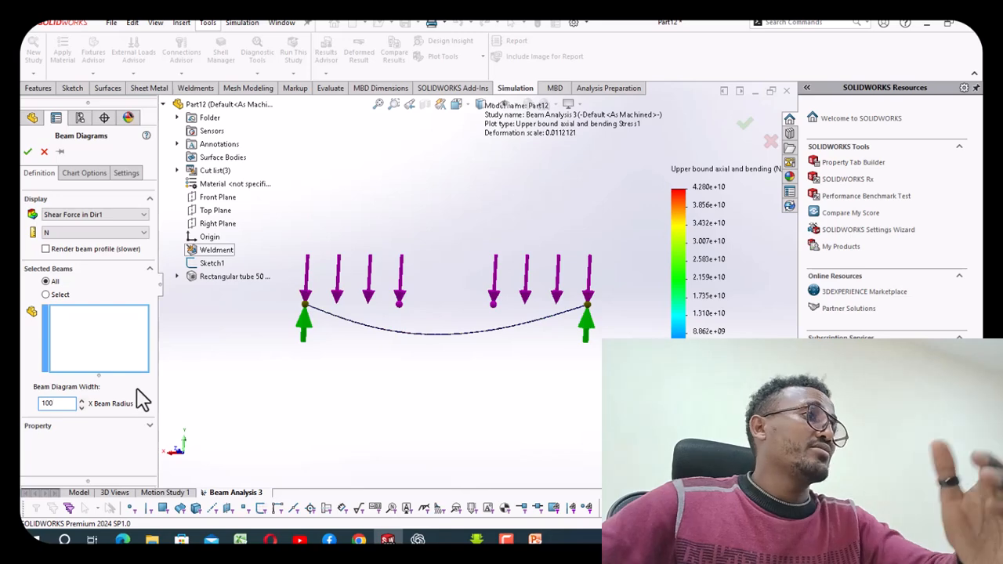
Set the shear diagram's legend number format to floating with 1 decimal place and create the plot
left_click(83, 174)
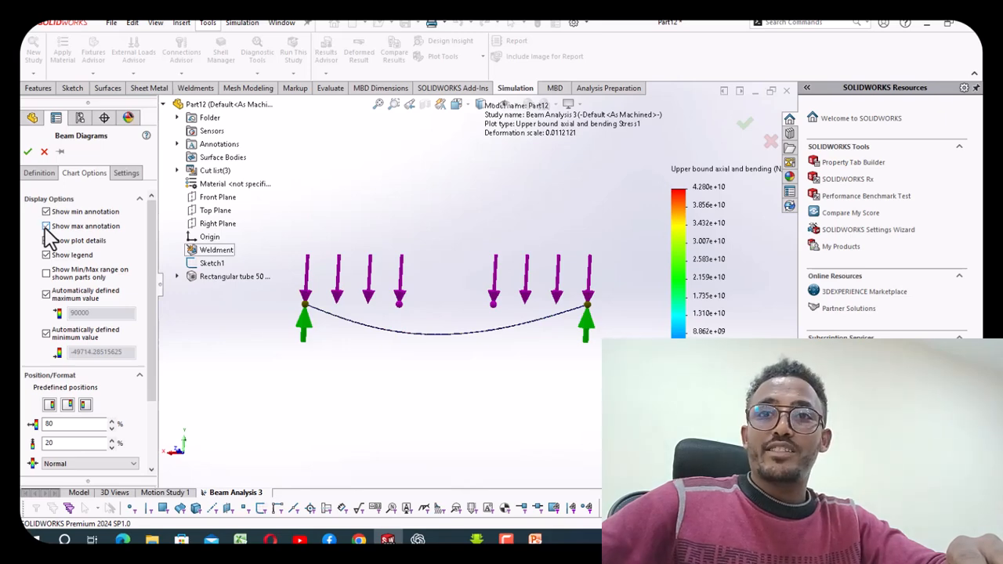
left_click_drag(150, 377, 147, 444)
left_click_drag(66, 412, 22, 412)
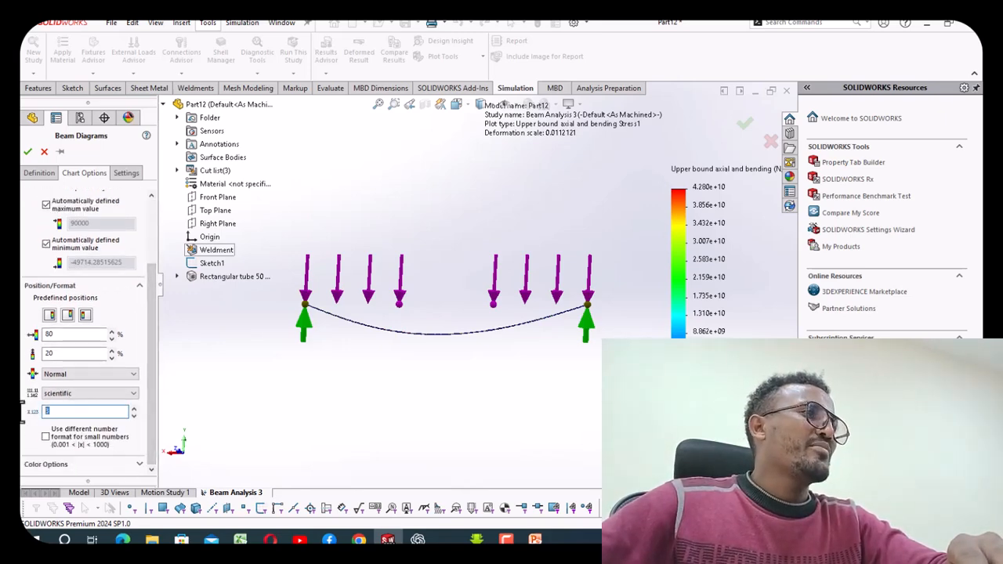
left_click(86, 393)
left_click(78, 407)
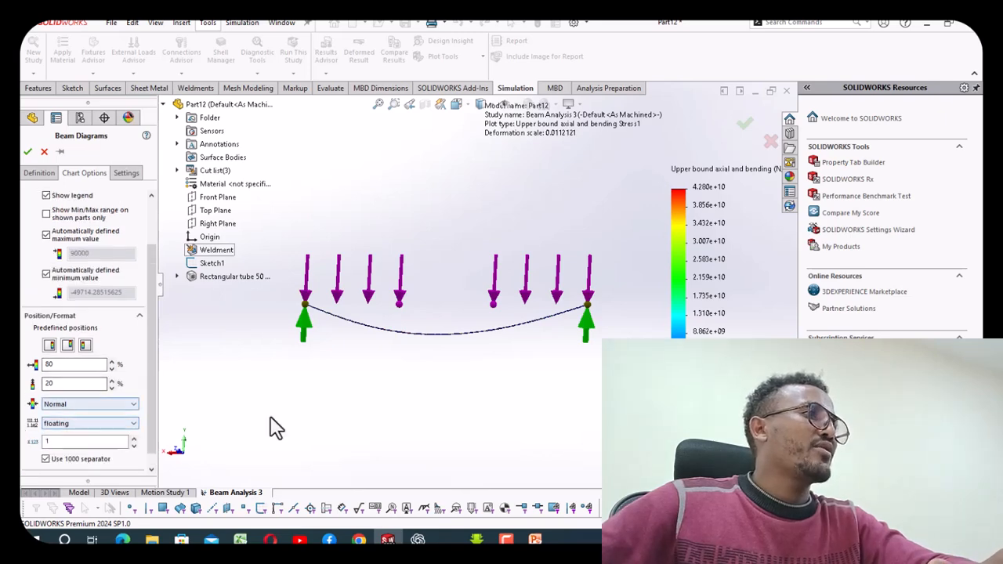
mouse_move(698, 291)
left_mouse_down()
mouse_move(644, 288)
mouse_move(708, 286)
left_mouse_up()
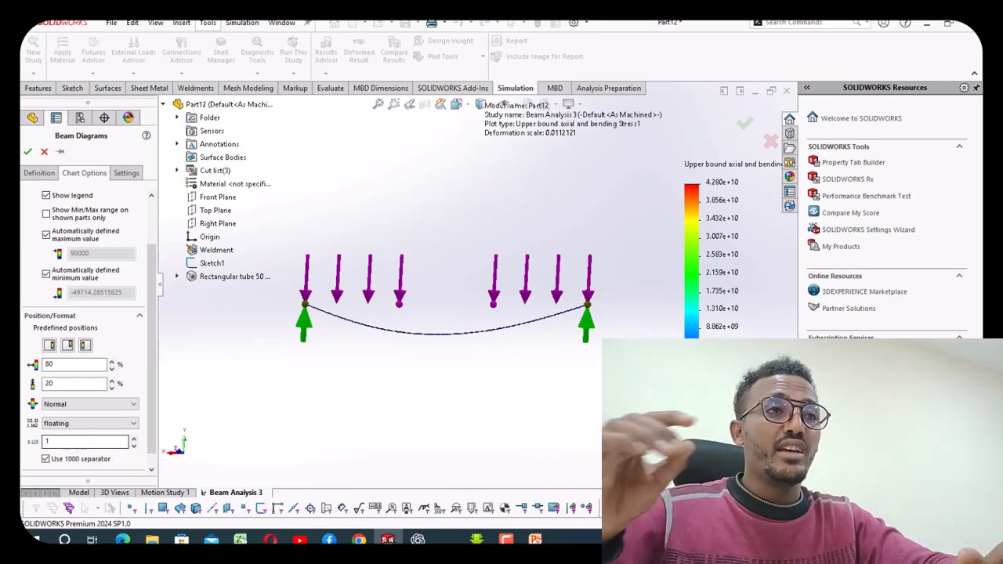
left_click(28, 151)
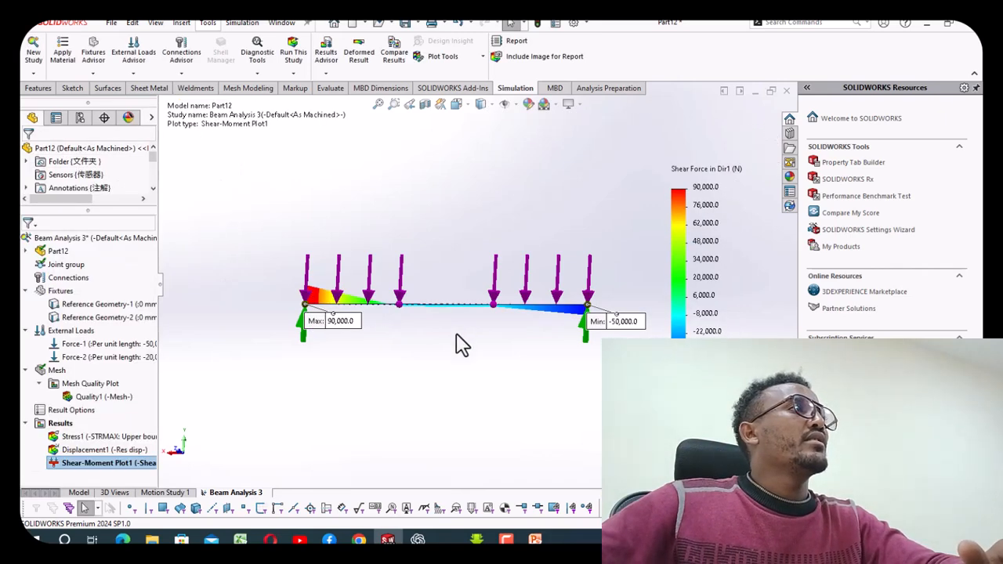
Reposition the shear diagram's maximum and minimum callouts and compare them with the shear force diagram on the PowerPoint slide
scroll(456, 335, "down", 3)
scroll(316, 302, "up", 1)
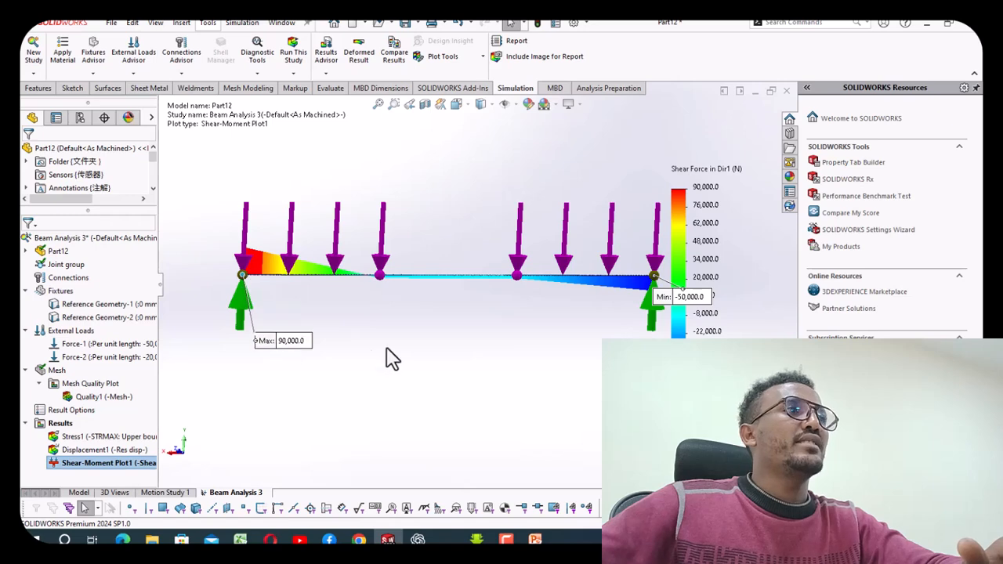
scroll(478, 340, "up", 2)
left_click_drag(620, 300, 581, 319)
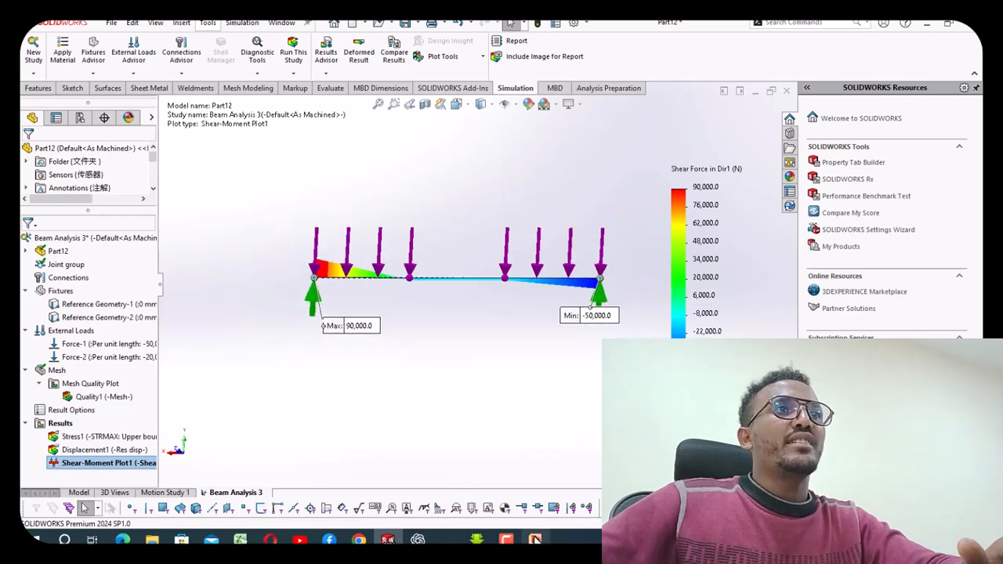
left_click(535, 539)
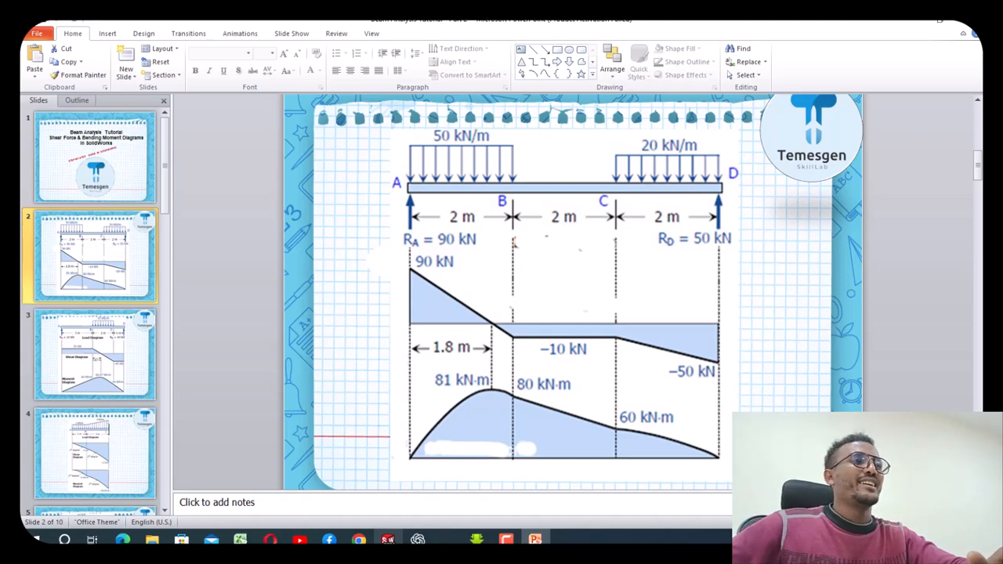
left_click(387, 539)
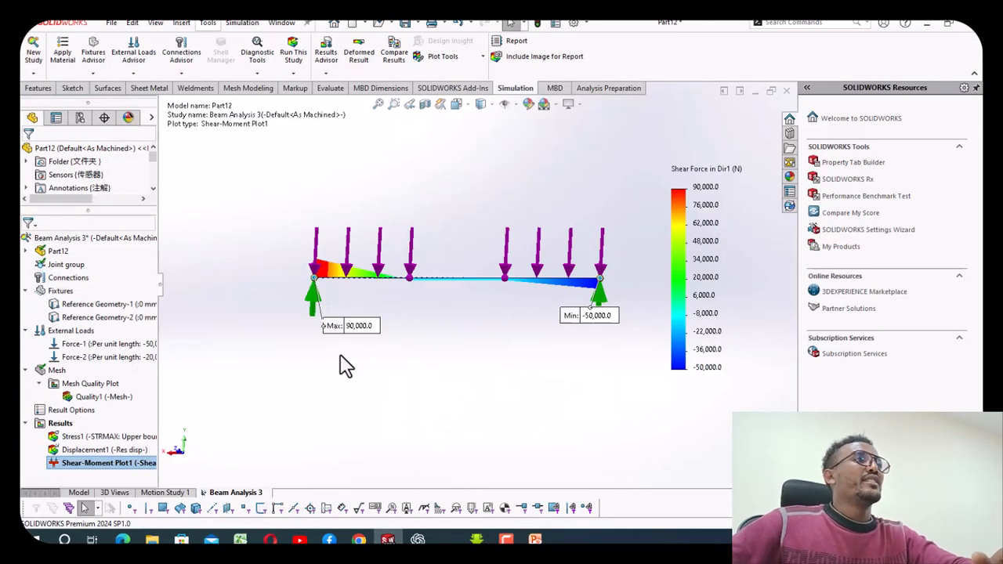
Define a new beam diagram showing Moment about Dir2 in N.m for all beams
right_click(35, 423)
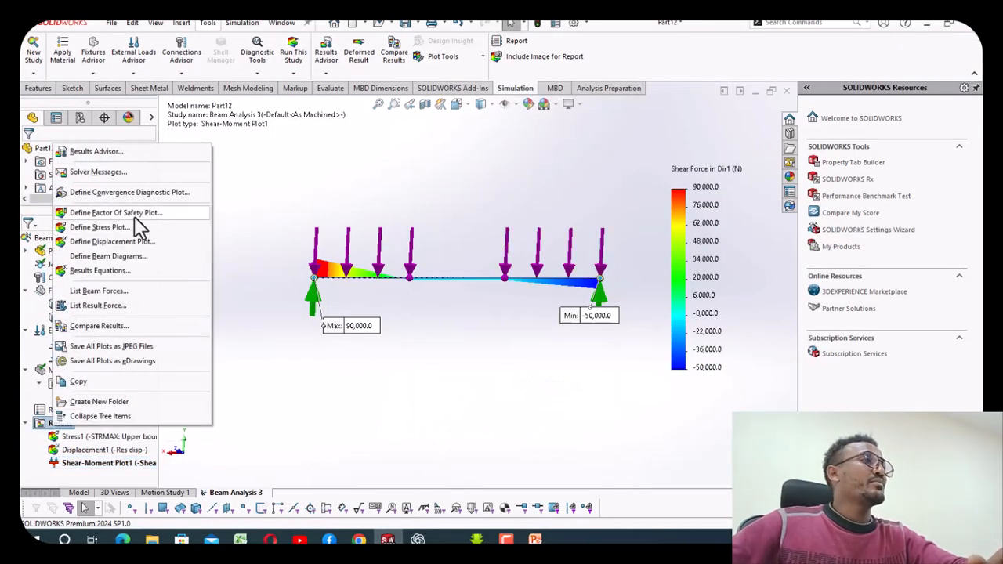
left_click(129, 256)
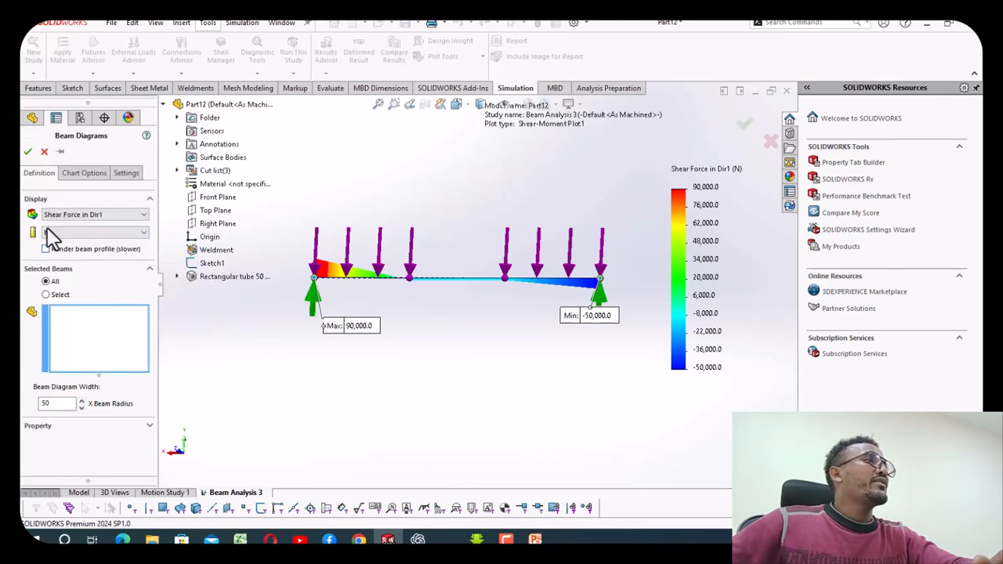
left_click(78, 215)
left_click(91, 254)
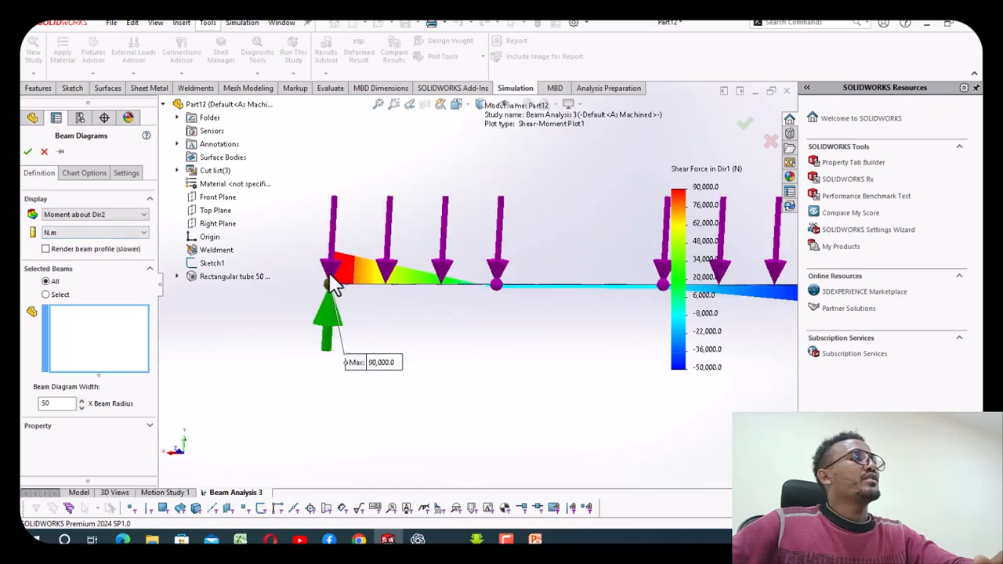
scroll(405, 277, "down", 5)
scroll(580, 288, "up", 5)
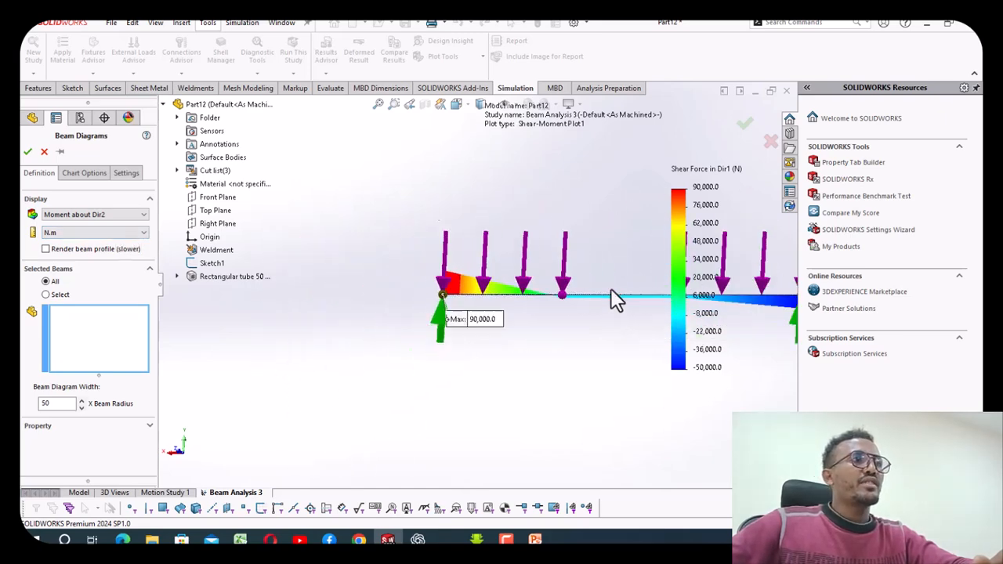
scroll(411, 280, "up", 1)
scroll(412, 280, "down", 2)
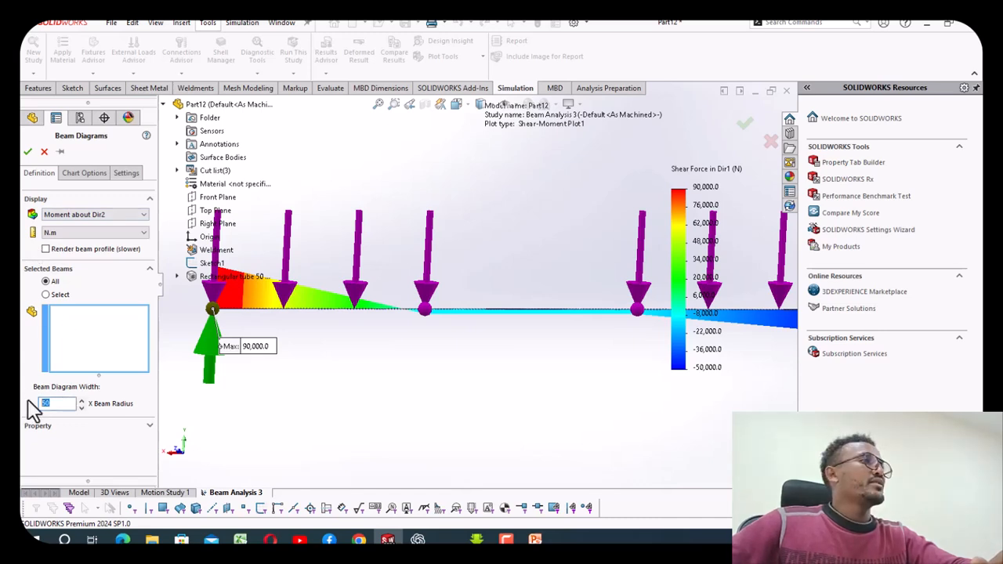
Set the moment diagram's legend number format to floating with 1 decimal place and create the plot
left_click(86, 173)
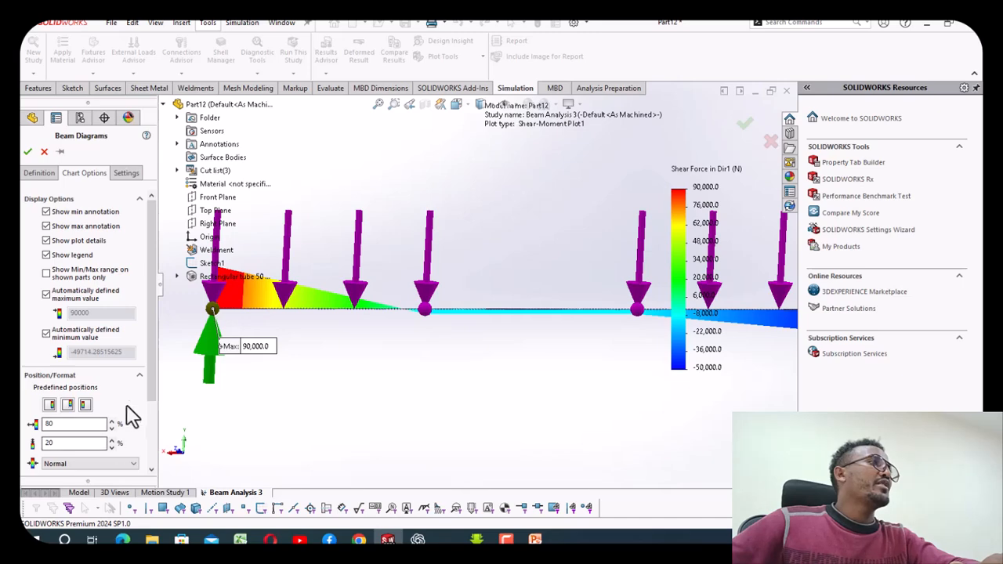
left_click_drag(150, 390, 150, 459)
left_click(84, 393)
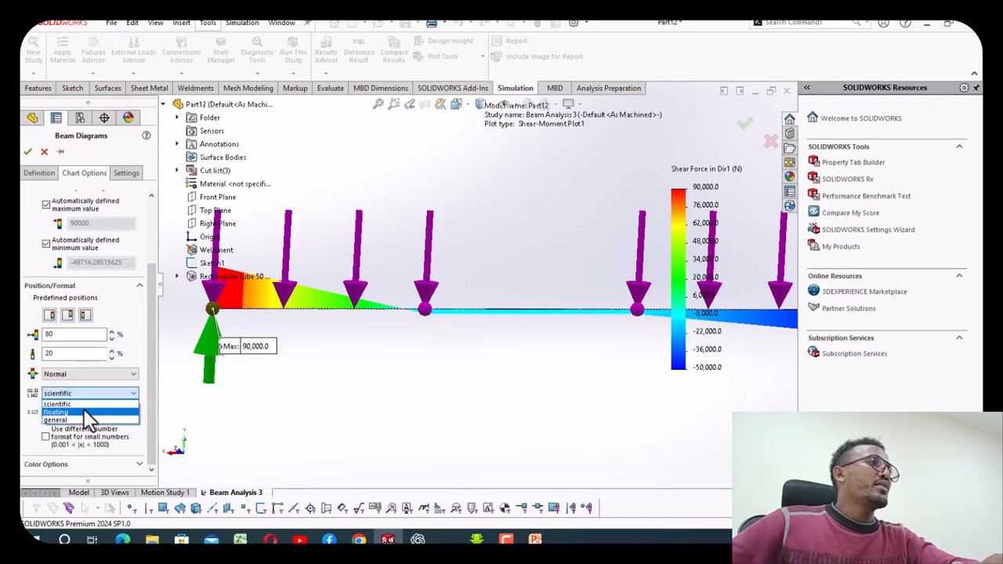
left_click(88, 419)
left_click_drag(88, 444, 31, 436)
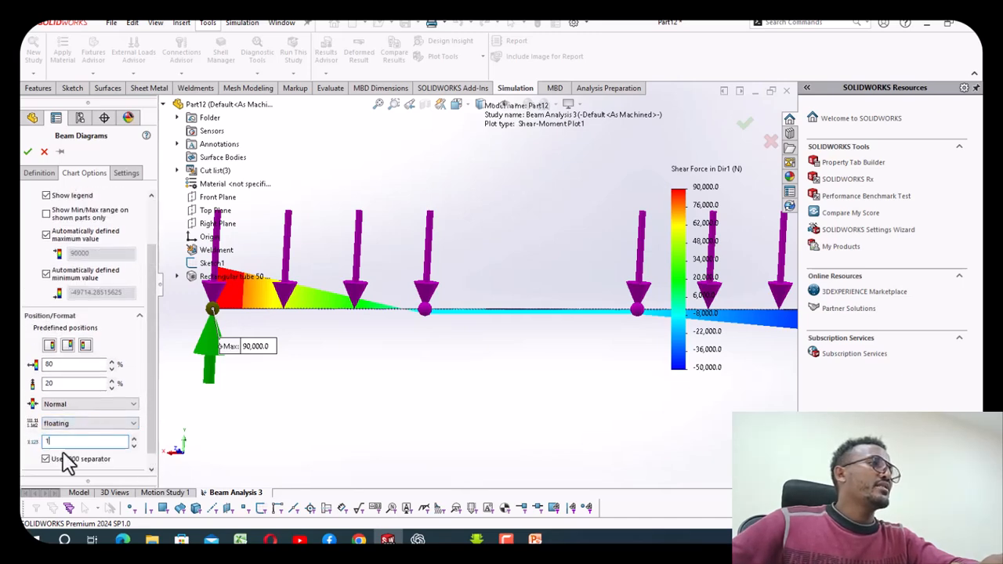
left_click(28, 152)
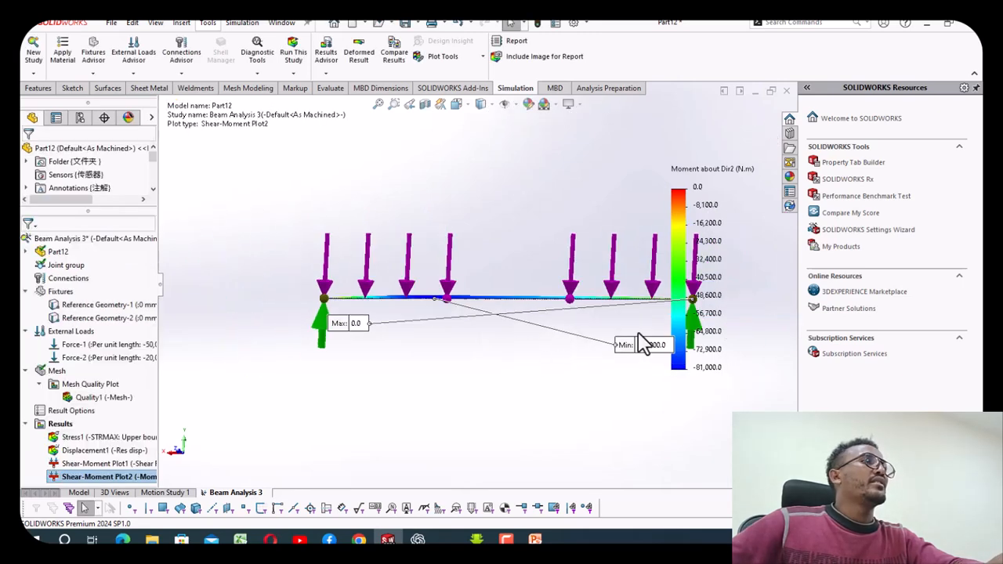
Reposition the moment diagram's maximum and minimum callouts clear of the beam for readability
scroll(626, 343, "down", 2)
left_click_drag(180, 318, 453, 301)
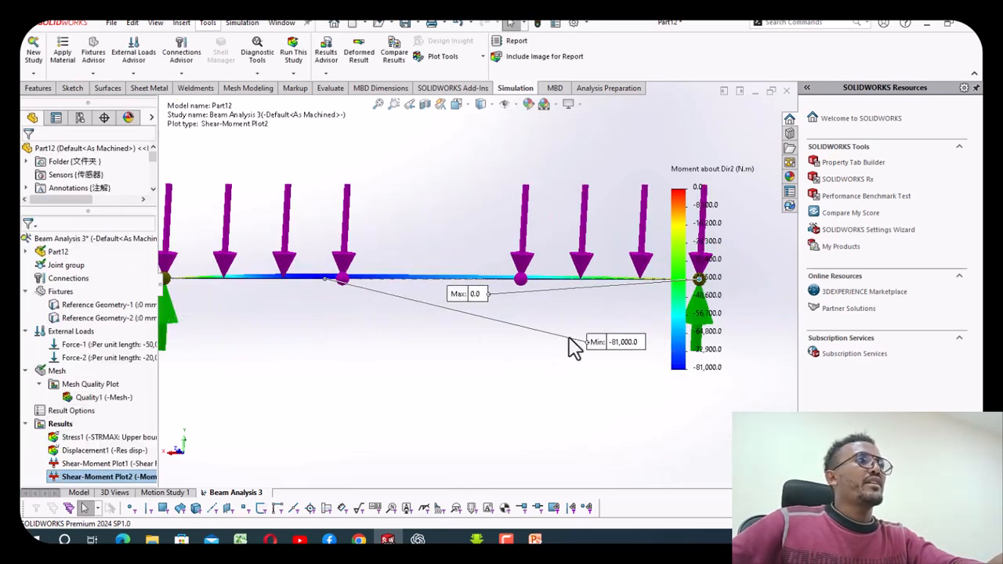
left_click_drag(624, 350, 404, 401)
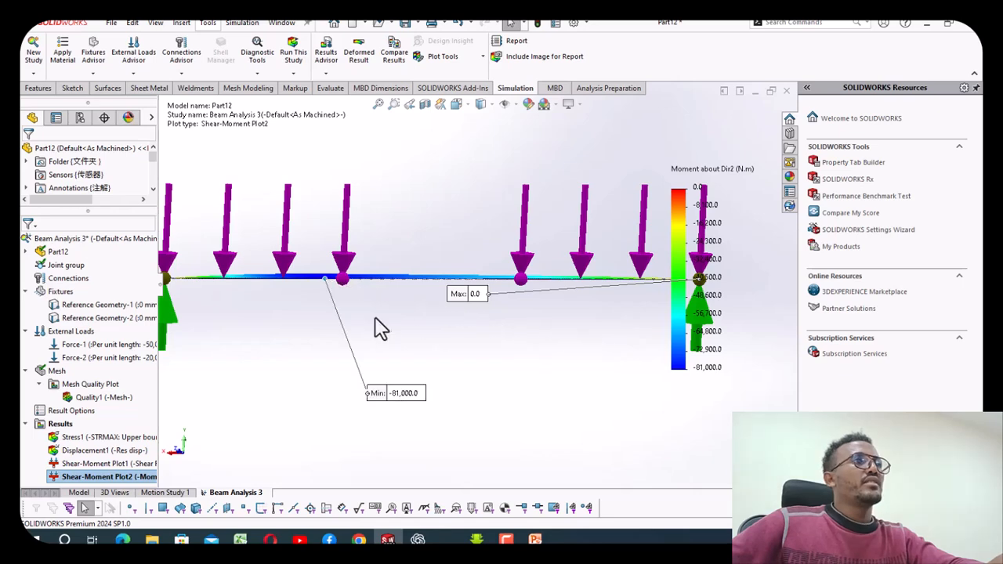
scroll(380, 329, "up", 2)
Examine the bending moment diagram's shape and peak from an angled view and compare them with the moment diagram on the PowerPoint slide
middle_click_drag(407, 285, 437, 415)
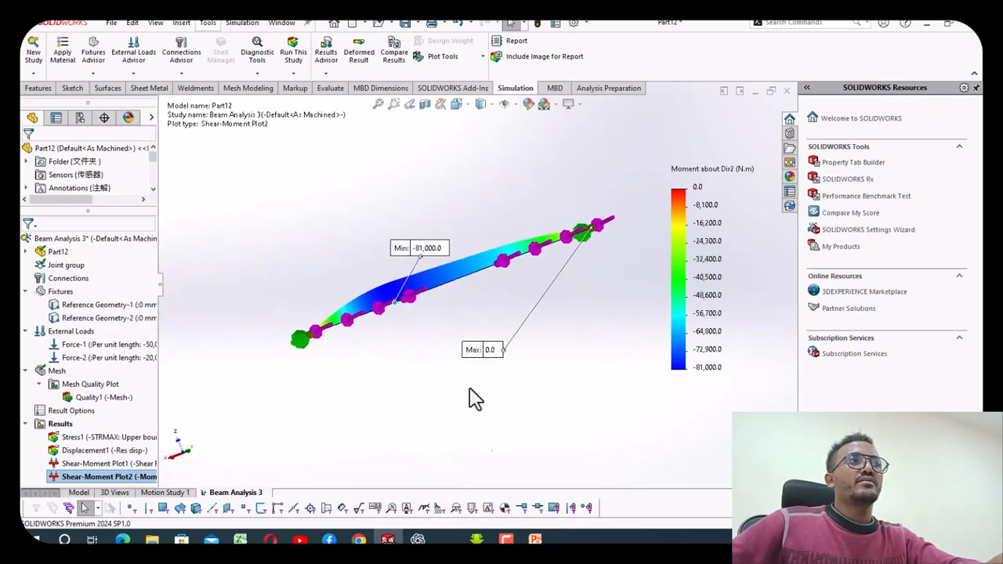
left_click(535, 540)
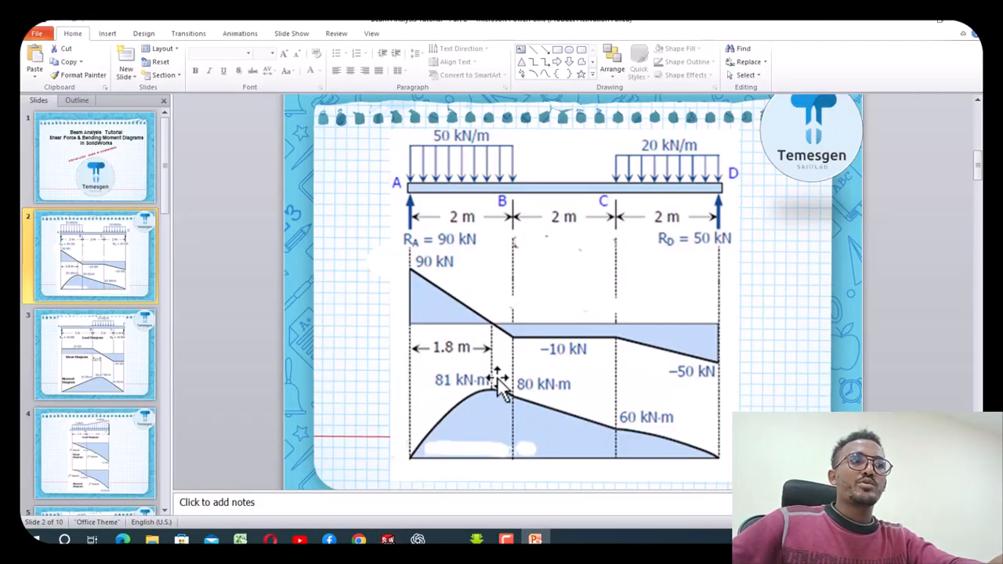
left_click(387, 539)
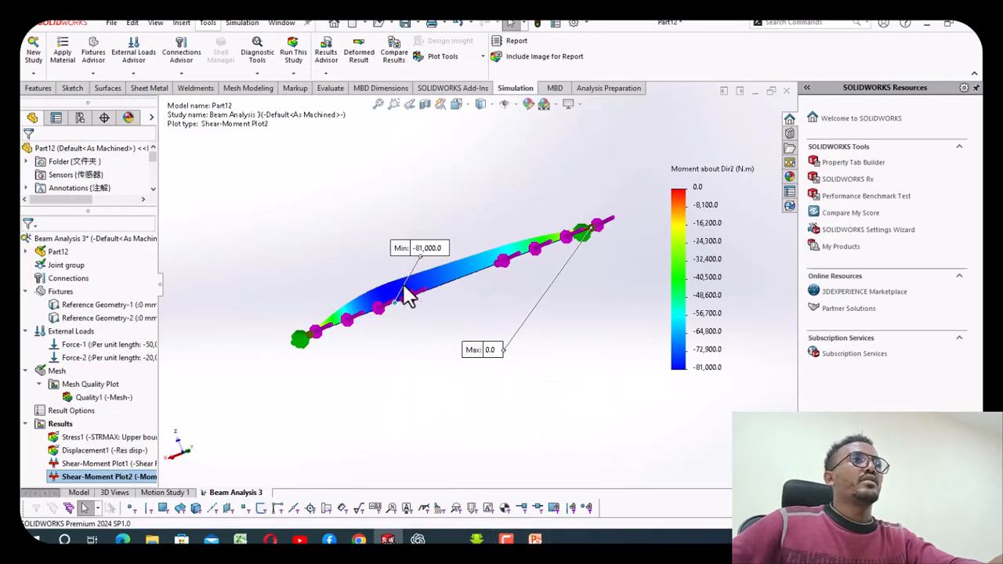
scroll(481, 302, "down", 3)
scroll(453, 345, "up", 4)
left_click(533, 538)
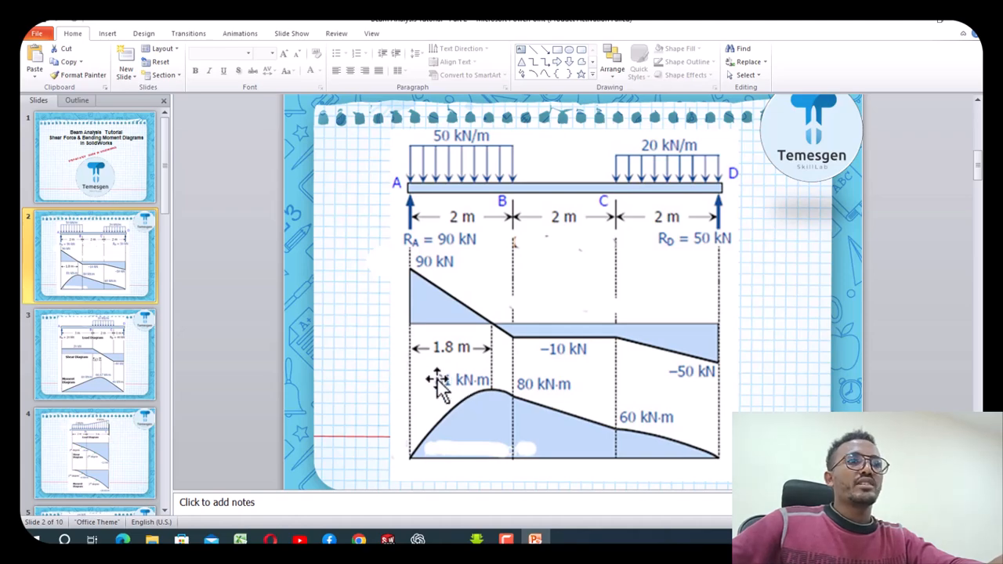
left_click(388, 539)
scroll(442, 327, "up", 1)
middle_click_drag(426, 284, 473, 274)
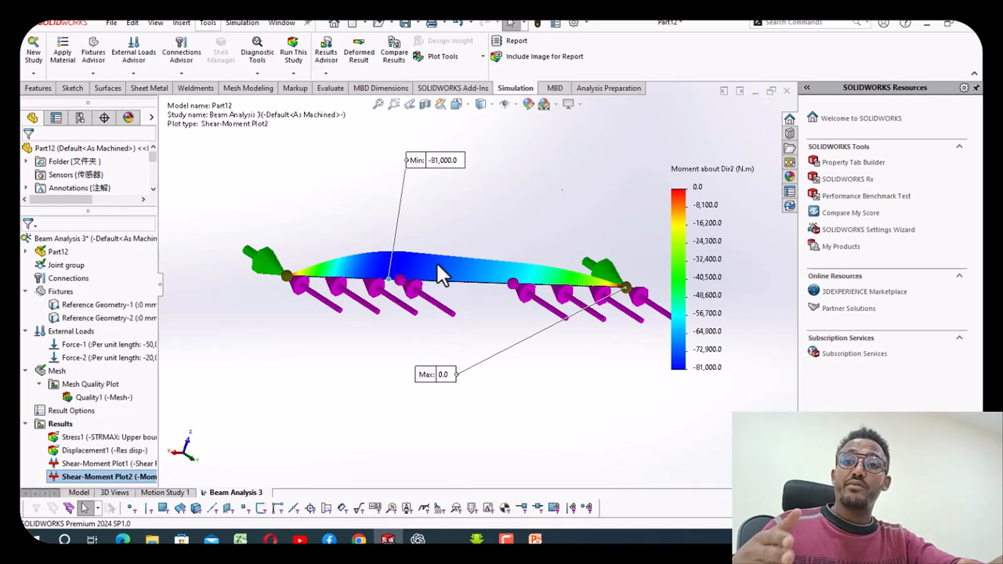
scroll(492, 157, "up", 4)
scroll(492, 203, "down", 6)
middle_click_drag(439, 349, 371, 340)
scroll(436, 383, "up", 3)
scroll(456, 295, "down", 3)
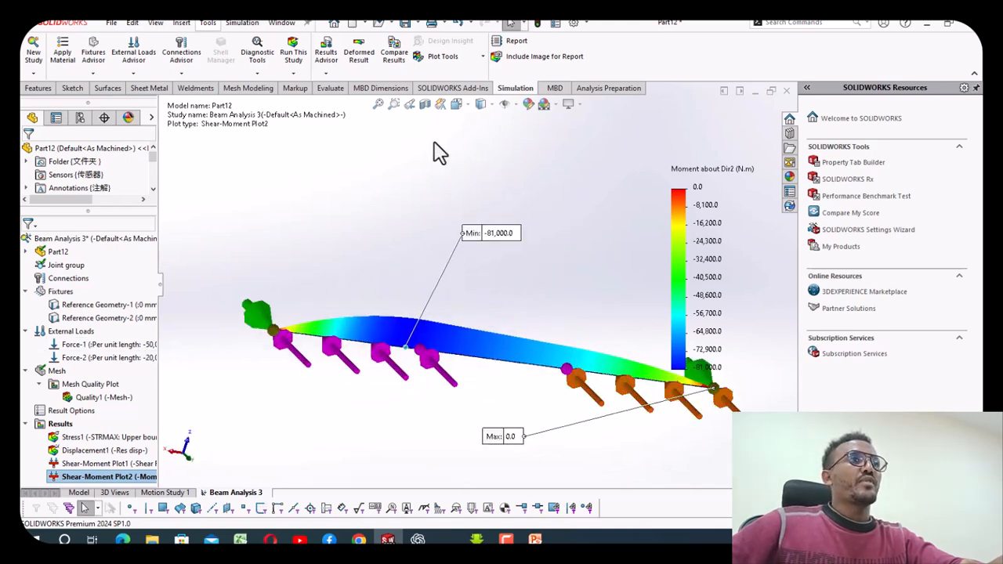
Compare the current study's stress, displacement, shear force and bending moment plots side by side and inspect them from different angles
right_click(47, 424)
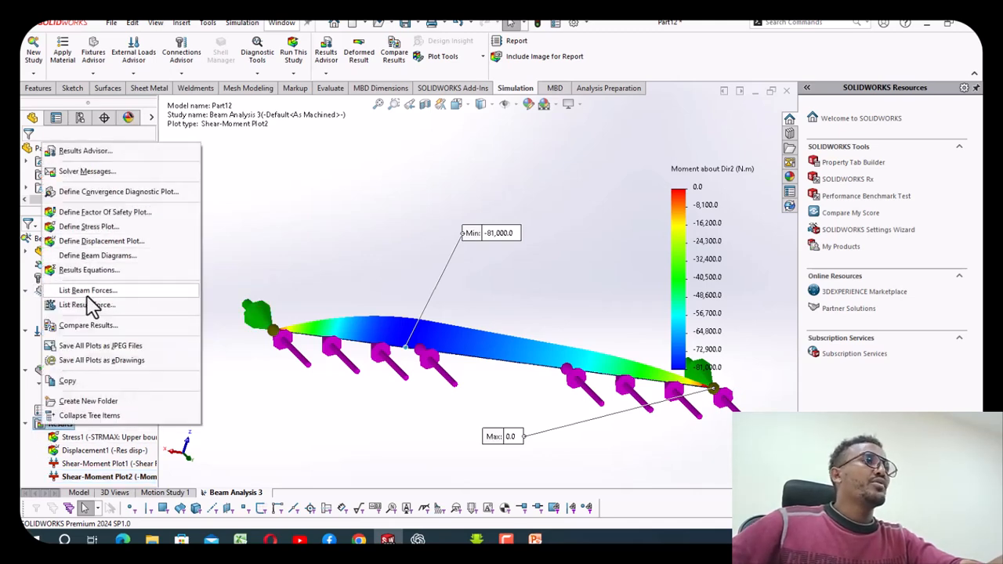
left_click(98, 325)
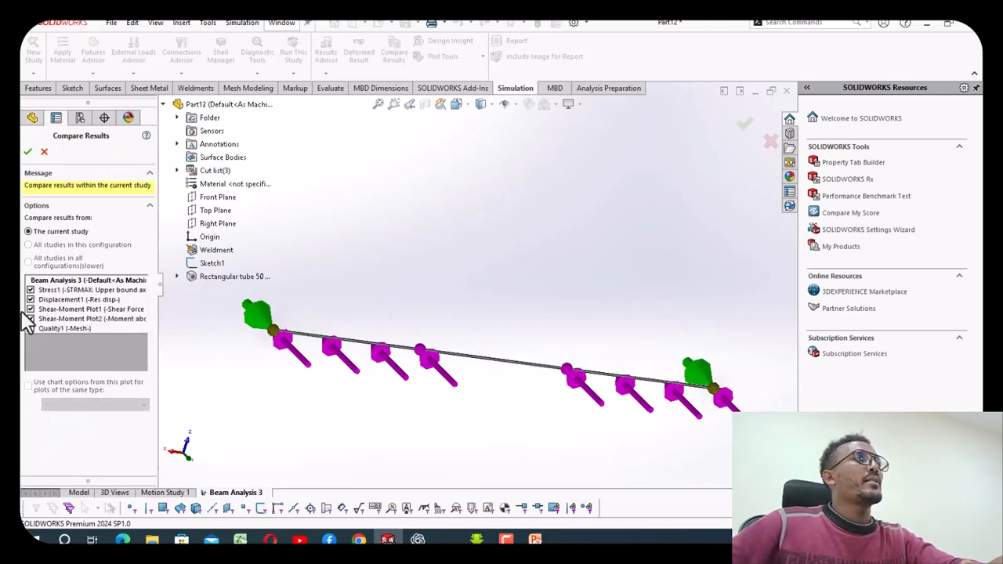
left_click(28, 152)
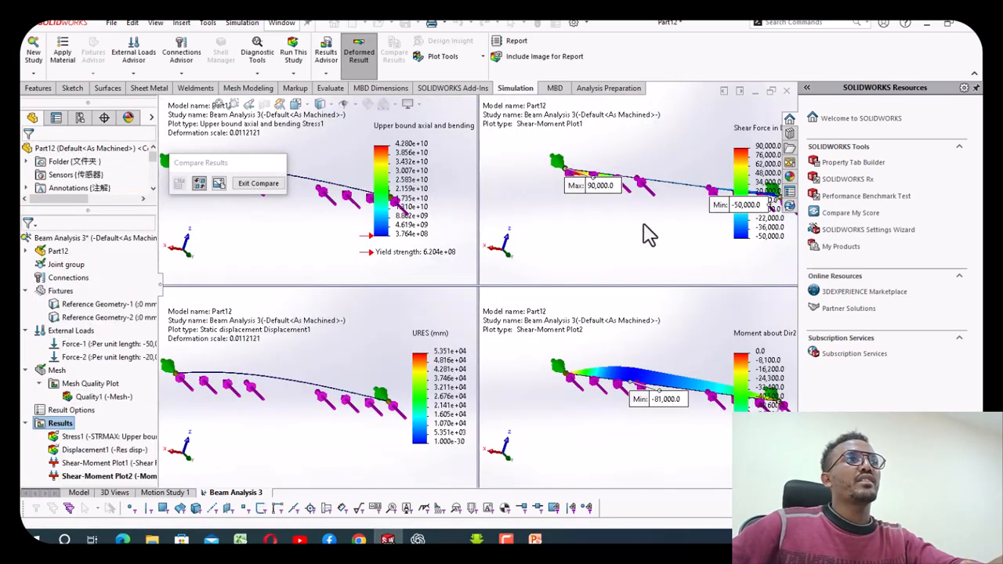
scroll(619, 180, "down", 8)
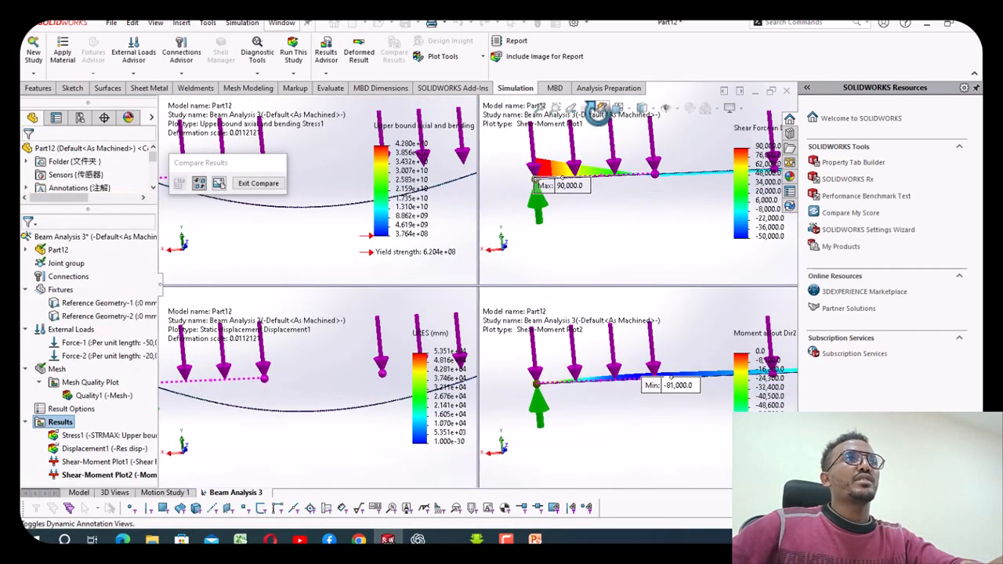
middle_click_drag(595, 407, 617, 457)
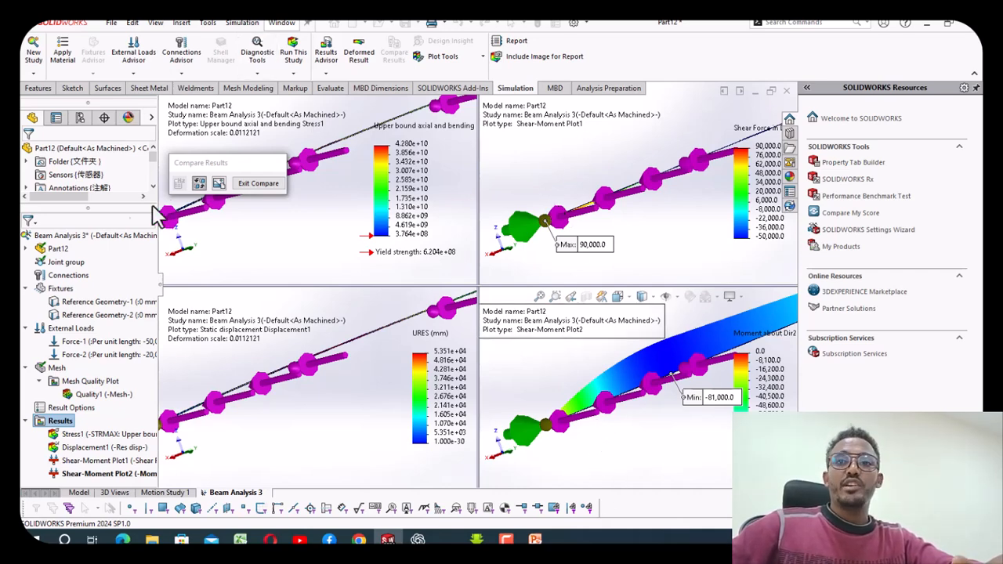
Exit the results comparison and split the graphics area into two horizontal viewports
left_click(266, 188)
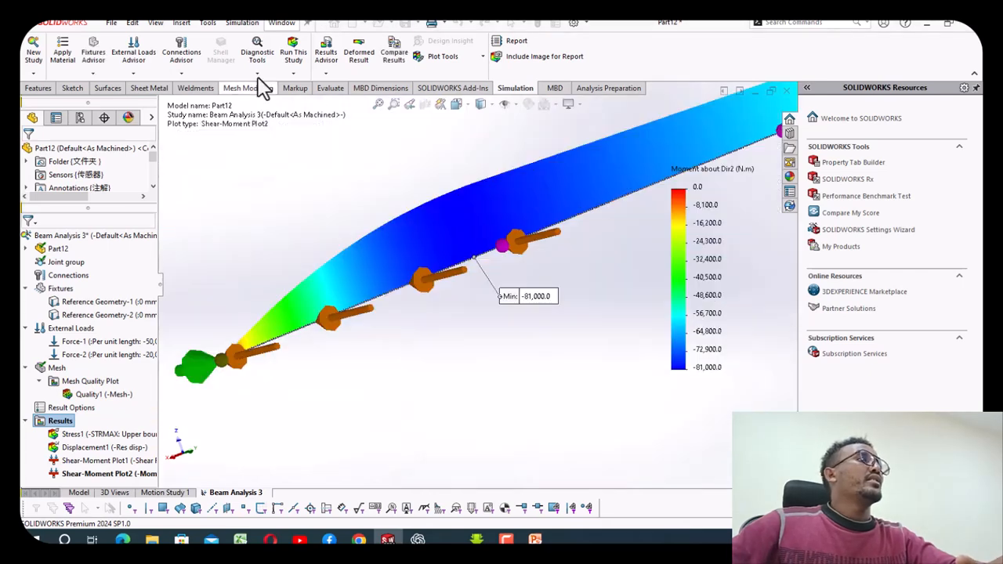
left_click(281, 22)
mouse_move(329, 43)
left_click(423, 61)
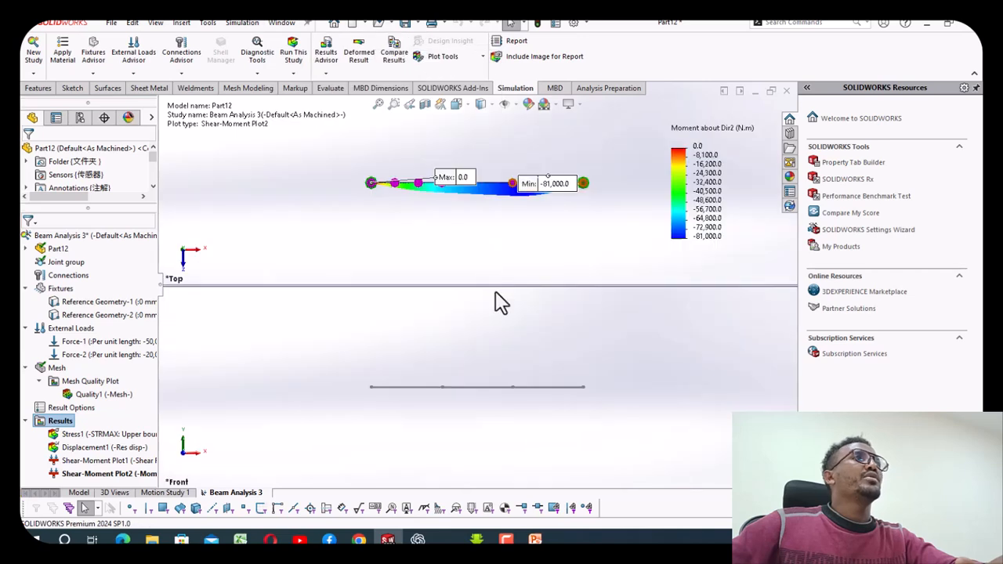
Display the shear force plot in the empty Front-view viewport, keeping the bending moment plot in the other viewport
double_click(78, 473)
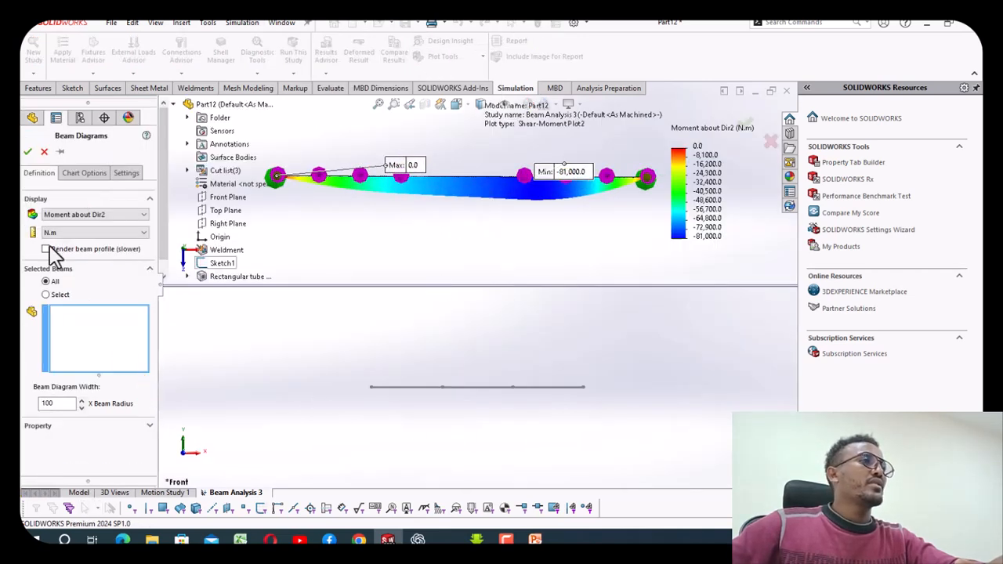
left_click(44, 151)
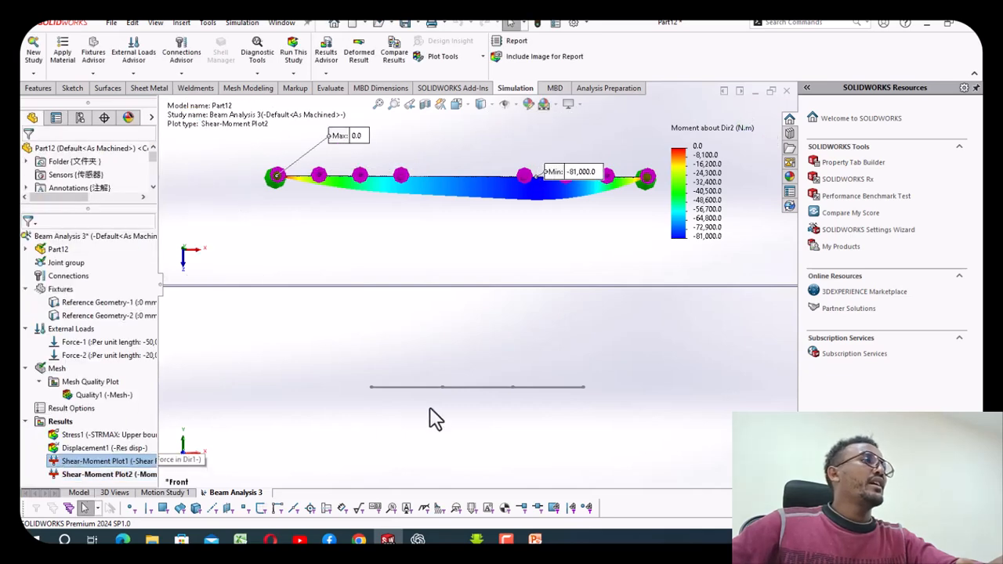
middle_click_drag(437, 412, 470, 352)
double_click(86, 461)
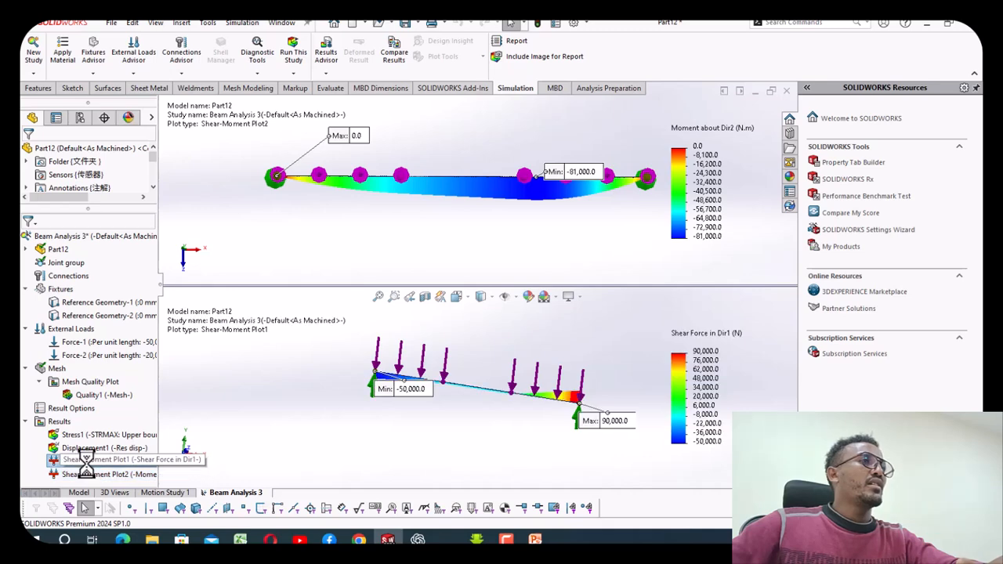
Examine the shear force diagram along the beam from the side with the distributed load arrows pointing down
middle_click_drag(540, 353, 454, 425)
scroll(593, 399, "down", 5)
middle_click_drag(591, 398, 344, 481)
scroll(306, 376, "down", 5)
scroll(499, 400, "up", 2)
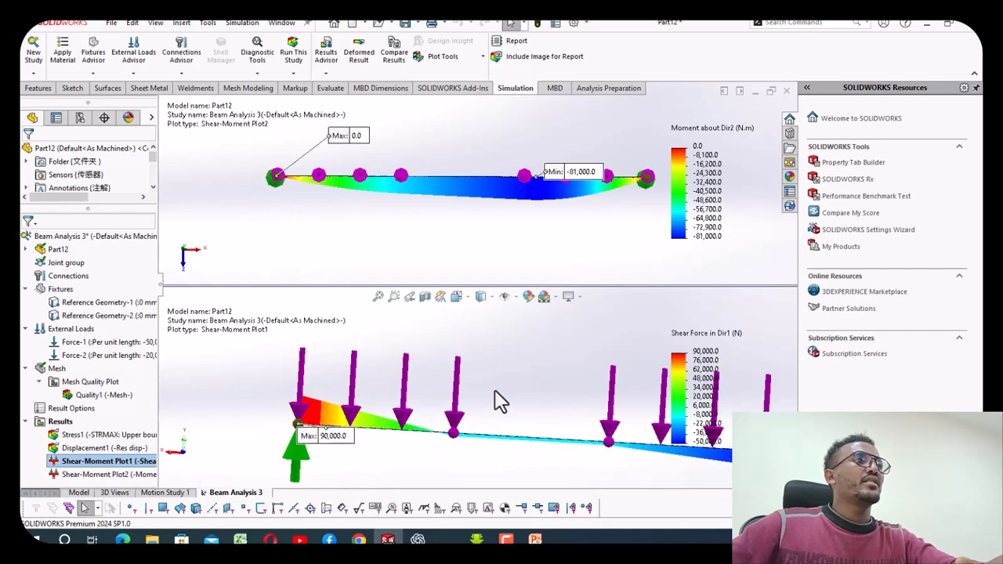
scroll(499, 400, "down", 3)
scroll(435, 176, "up", 1)
scroll(441, 185, "down", 2)
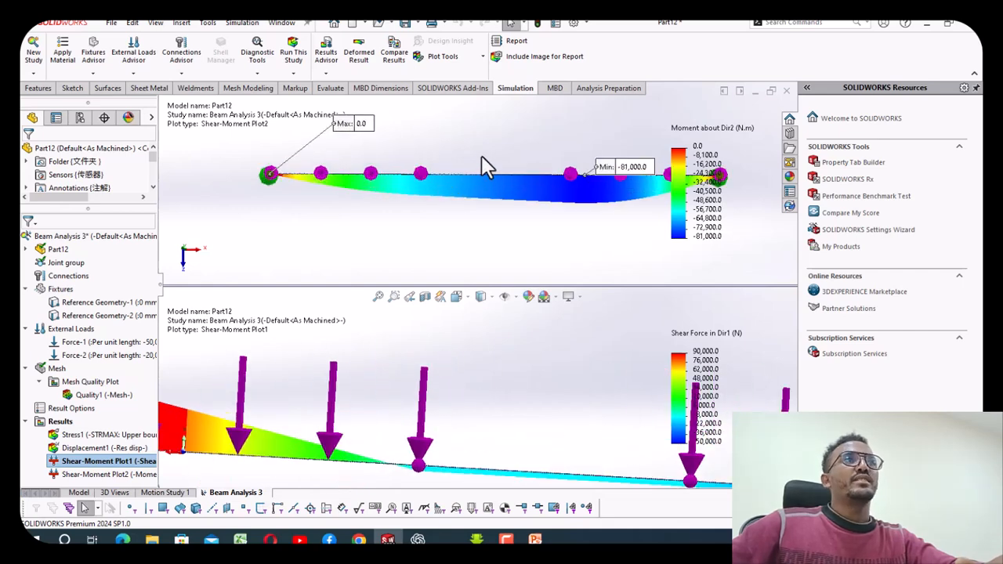
Inspect the bending moment diagram alongside the shear force diagram, and switch to PowerPoint to compare both with the beam slide
scroll(495, 160, "up", 3)
middle_click_drag(492, 163, 504, 330)
scroll(503, 330, "down", 1)
middle_click_drag(551, 182, 521, 179)
scroll(523, 181, "down", 3)
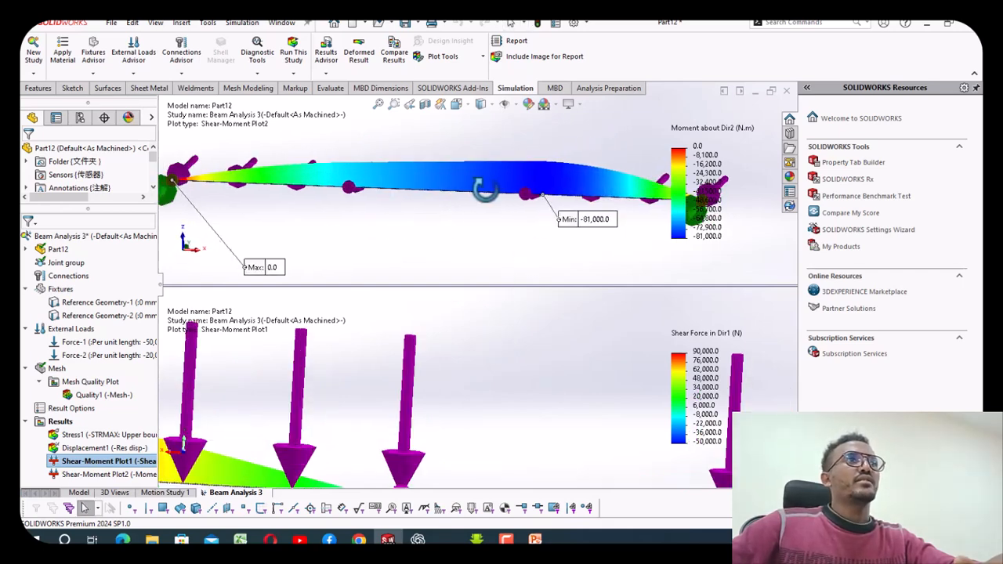
scroll(470, 396, "up", 2)
scroll(470, 395, "up", 2)
middle_click_drag(470, 395, 548, 478)
left_click(535, 539)
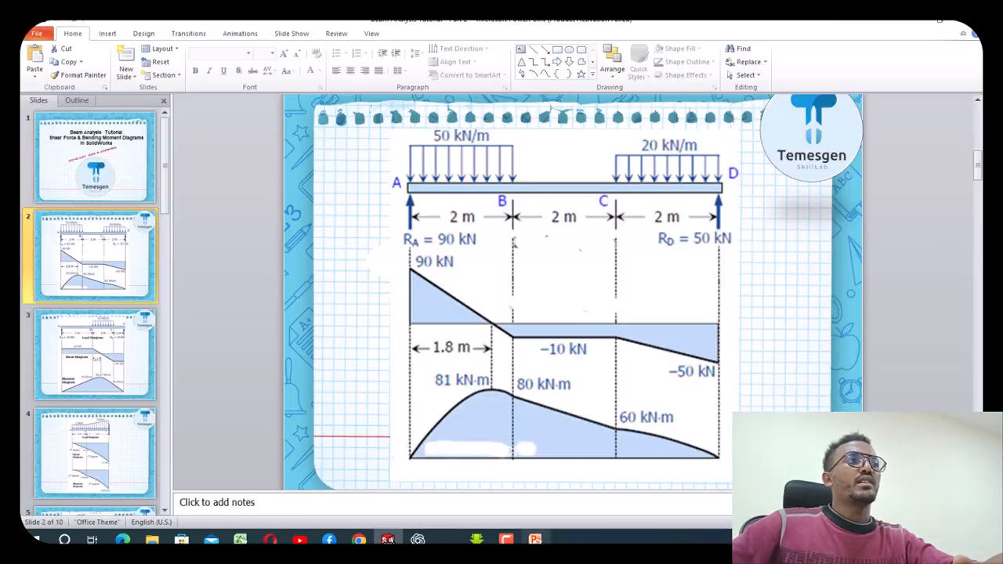